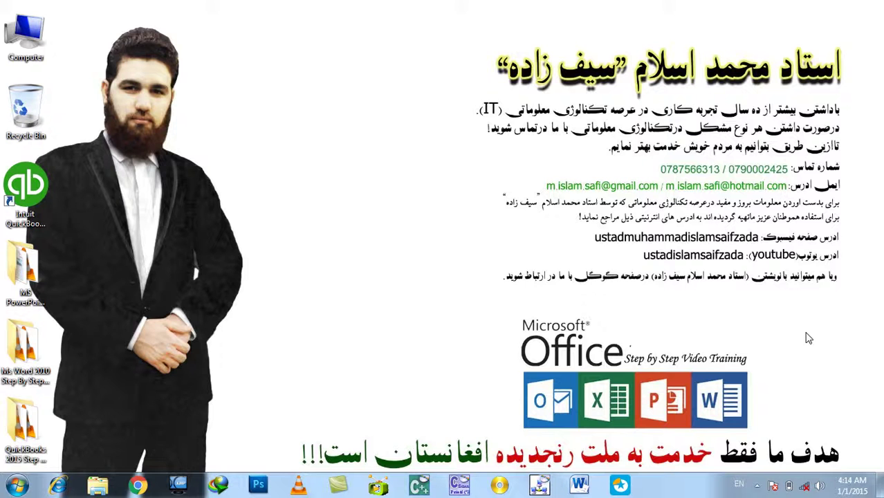
- Launch PowerPoint 2010 from the Run box, opening a blank Presentation1
{"action": "key", "text": "super+r"}
{"action": "type", "text": "powe"}
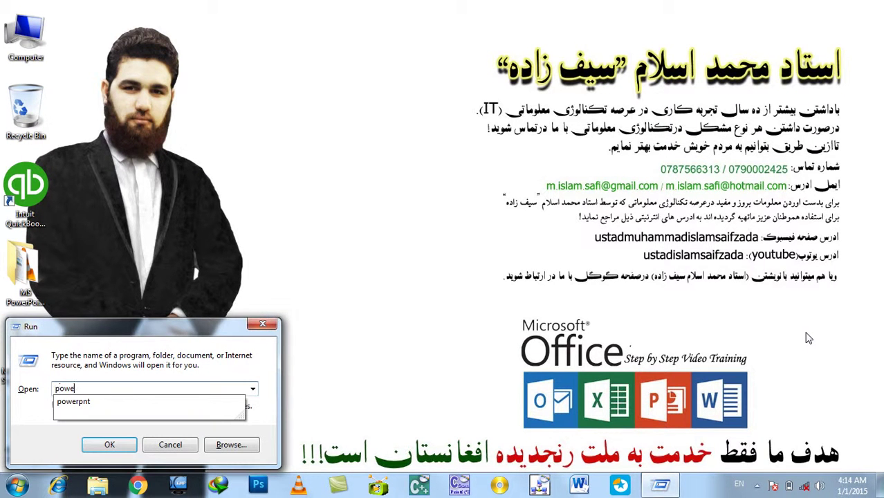
{"action": "key", "text": "Down"}
{"action": "key", "text": "Return"}
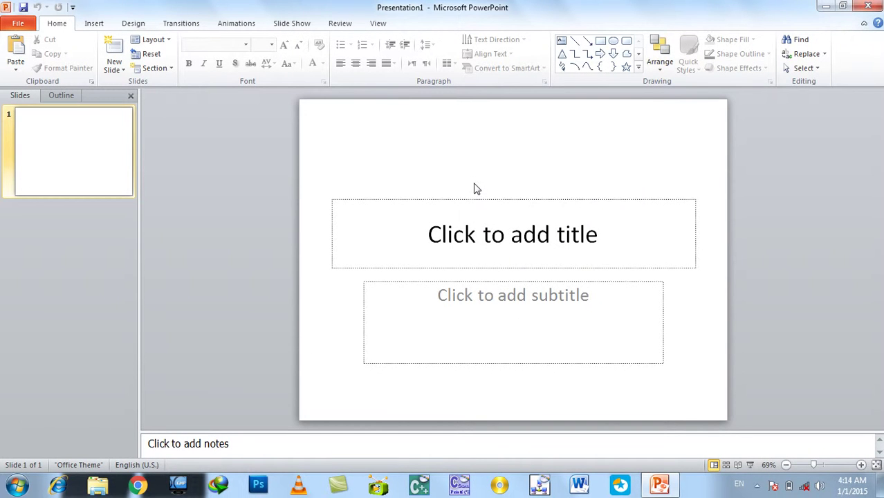
- Add a new slide titled 'What is Computer?'
{"action": "left_click", "coordinate": [291, 23]}
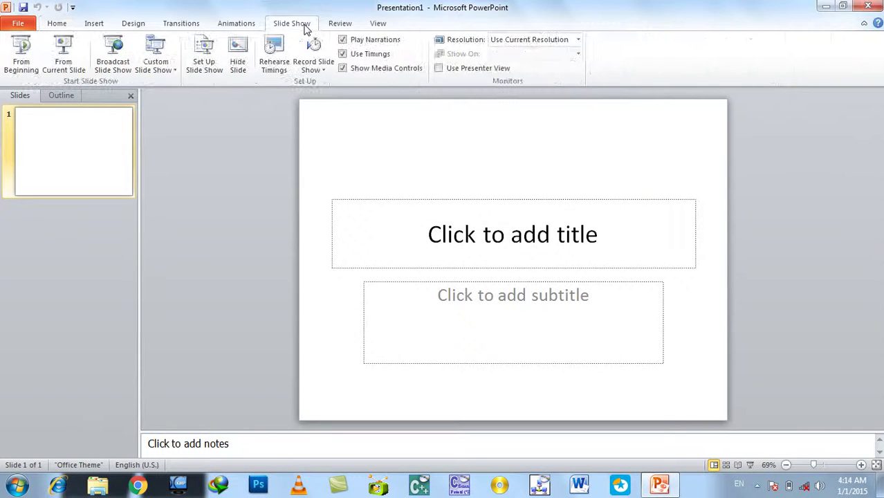
{"action": "left_click", "coordinate": [339, 24]}
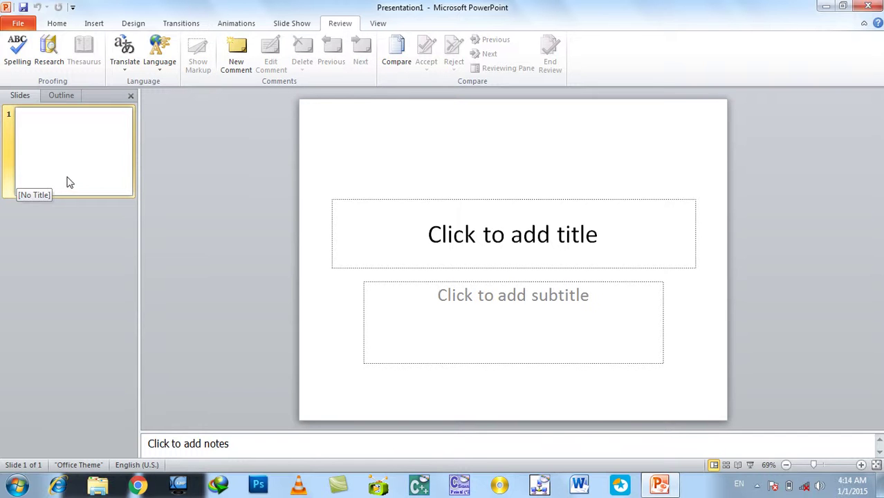
{"action": "key", "text": "Return"}
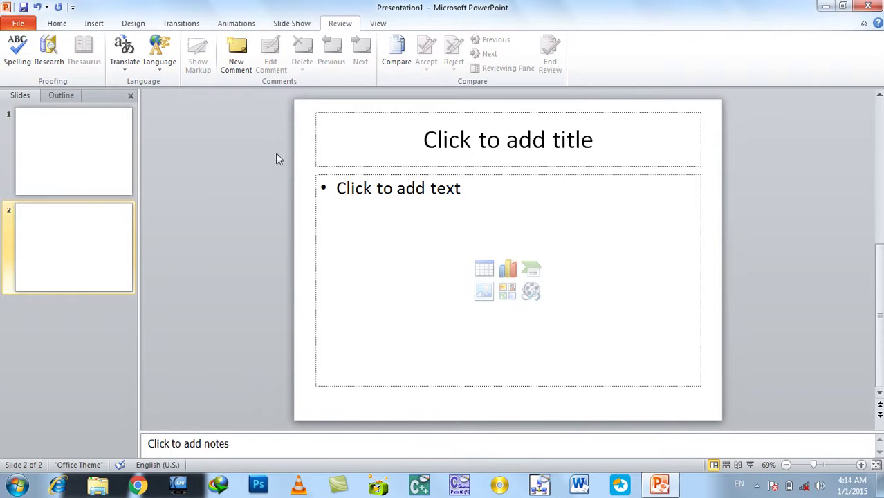
{"action": "left_click", "coordinate": [339, 143]}
{"action": "type", "text": "What is COmputer?"}
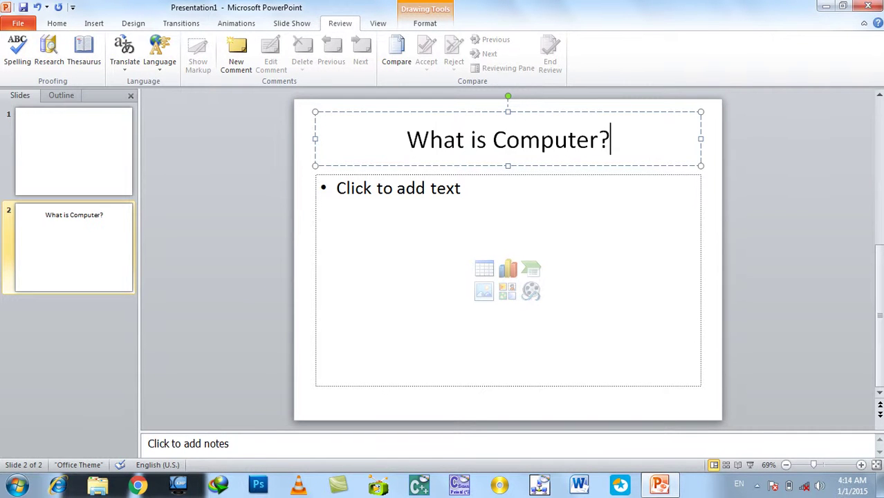
- Fill the slide body with quick-brown-fox sample paragraphs using =rand()
{"action": "left_click", "coordinate": [357, 196]}
{"action": "key", "text": "BackSpace"}
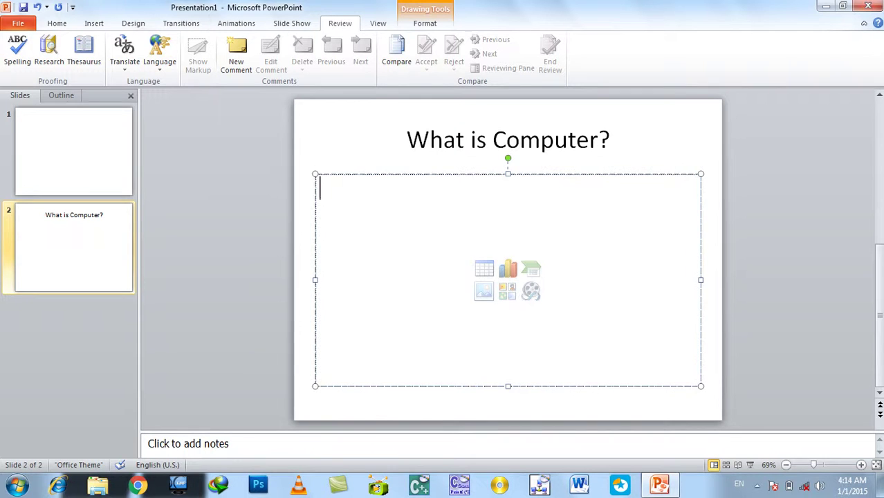
{"action": "type", "text": "="}
{"action": "type", "text": "rand.old"}
{"action": "type", "text": "()"}
{"action": "key", "text": "Return"}
{"action": "key", "text": "BackSpace"}
{"action": "key", "text": "BackSpace"}
{"action": "key", "text": "BackSpace"}
{"action": "key", "text": "BackSpace"}
{"action": "key", "text": "BackSpace"}
{"action": "key", "text": "BackSpace"}
{"action": "key", "text": "BackSpace"}
{"action": "type", "text": "()"}
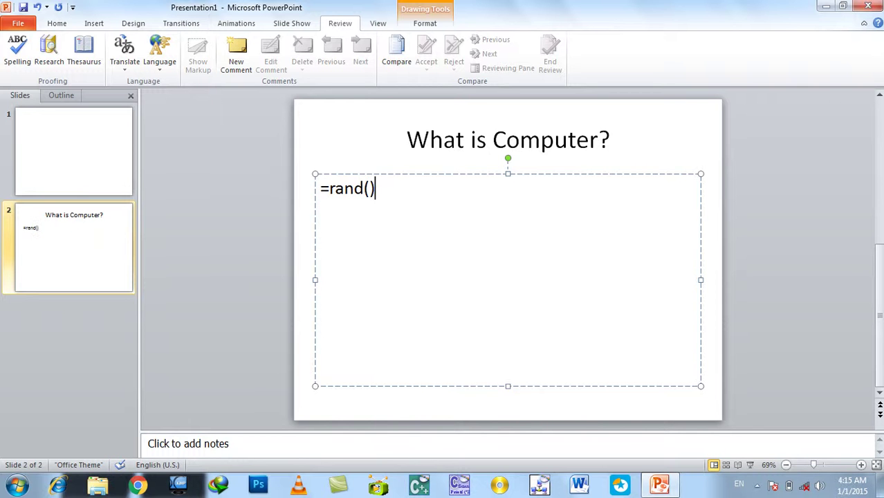
{"action": "key", "text": "Return"}
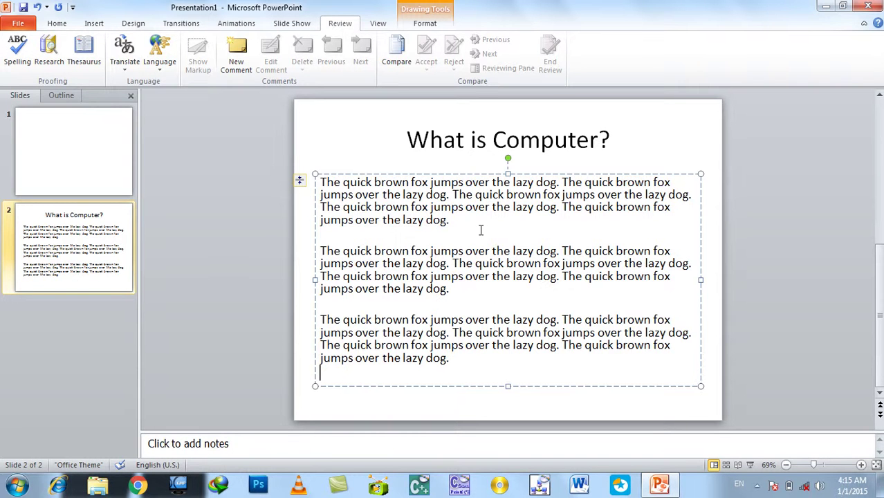
{"action": "left_click_drag", "start_coordinate": [479, 229], "coordinate": [374, 207]}
- Launch Word with winword and generate sample paragraphs with =rand()
{"action": "key", "text": "super+r"}
{"action": "type", "text": "winword"}
{"action": "key", "text": "Return"}
{"action": "type", "text": "="}
{"action": "type", "text": "d()"}
{"action": "key", "text": "Return"}
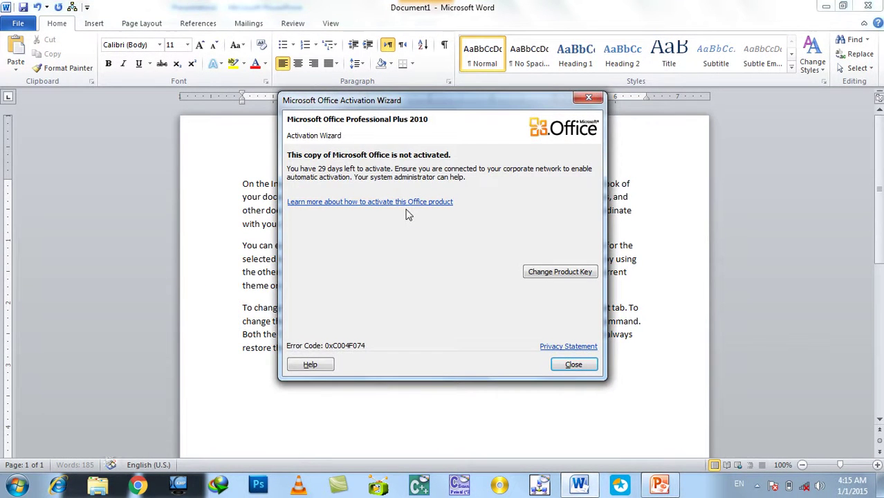
- Generate =rand.old() sample paragraphs, then close Word without saving
{"action": "key", "text": "Escape"}
{"action": "type", "text": "=rand("}
{"action": "key", "text": "BackSpace"}
{"action": "type", "text": ".old()"}
{"action": "key", "text": "Return"}
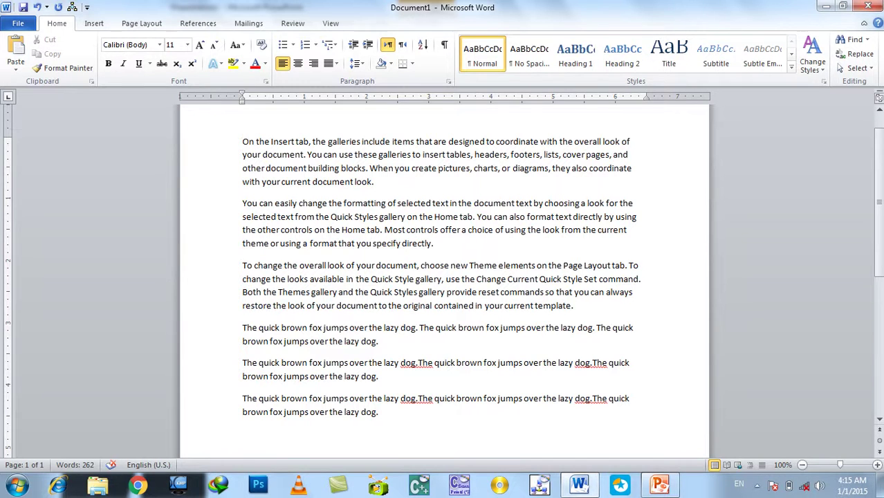
{"action": "key", "text": "alt+F4"}
{"action": "key", "text": "n"}
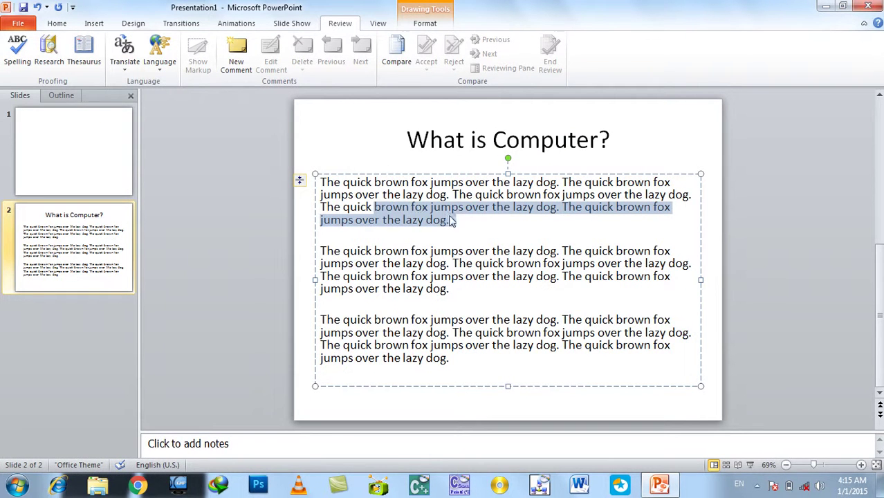
- Delete the blank title slide from the presentation
{"action": "left_click", "coordinate": [485, 237]}
{"action": "left_click", "coordinate": [215, 193]}
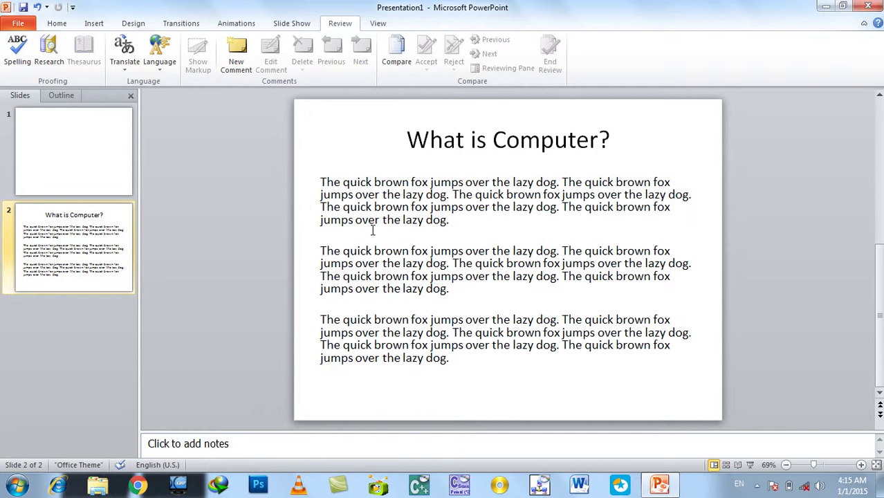
{"action": "left_click", "coordinate": [113, 165]}
{"action": "key", "text": "Delete"}
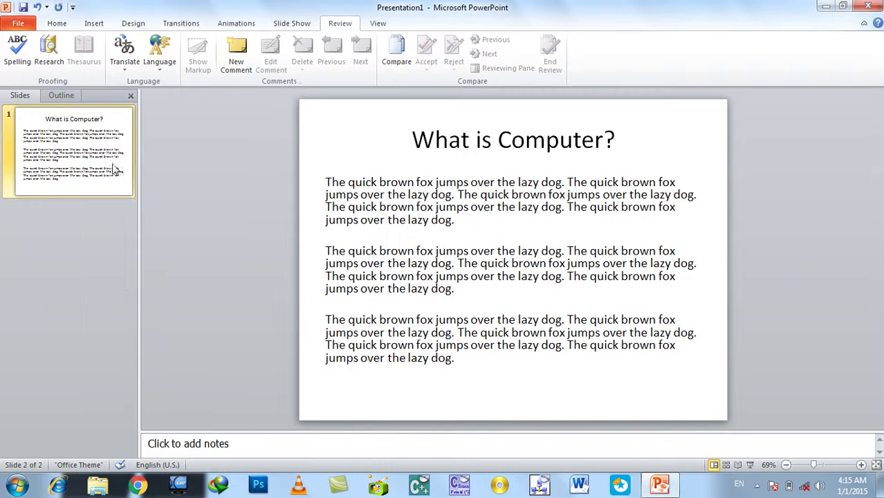
- Comment 'it is an electronice machine use for calculation' on the title word Computer
{"action": "left_click", "coordinate": [459, 142]}
{"action": "double_click", "coordinate": [546, 136]}
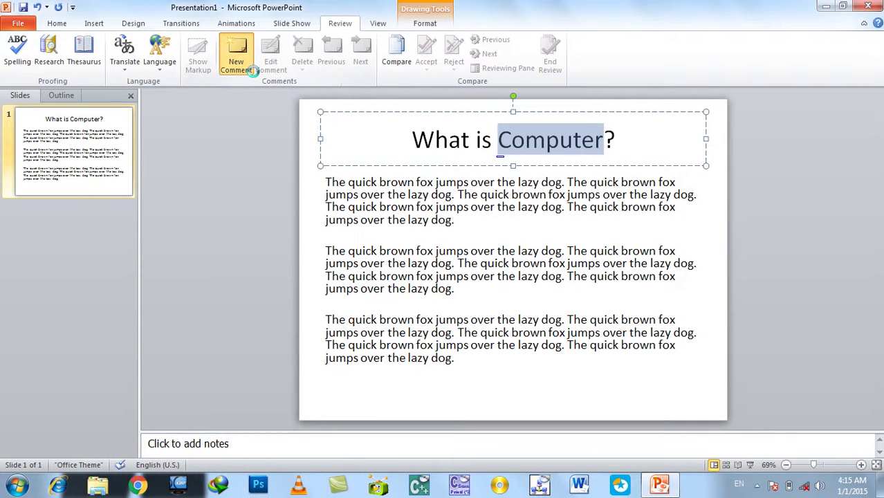
{"action": "left_click", "coordinate": [237, 62]}
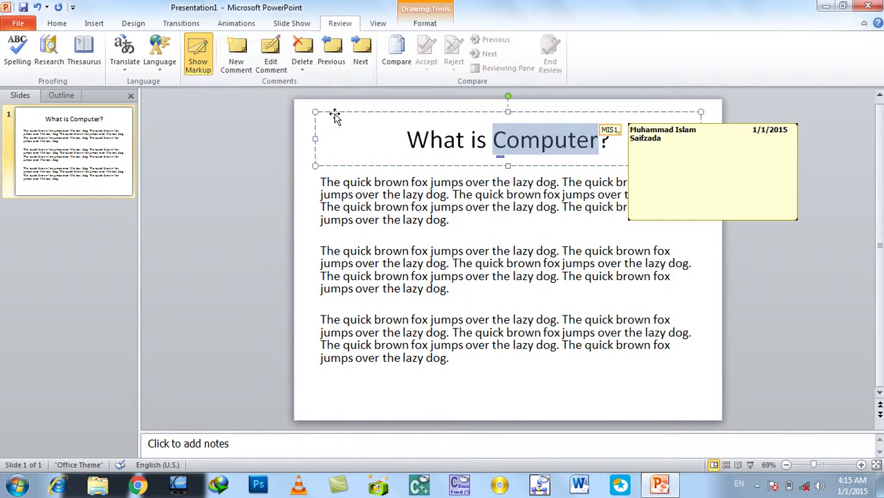
{"action": "type", "text": "it isan electronice machine use for calculation"}
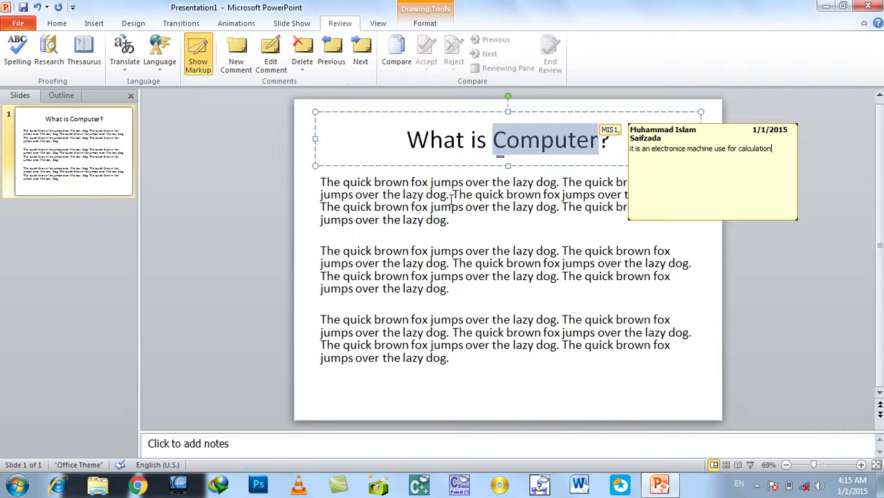
{"action": "double_click", "coordinate": [542, 182]}
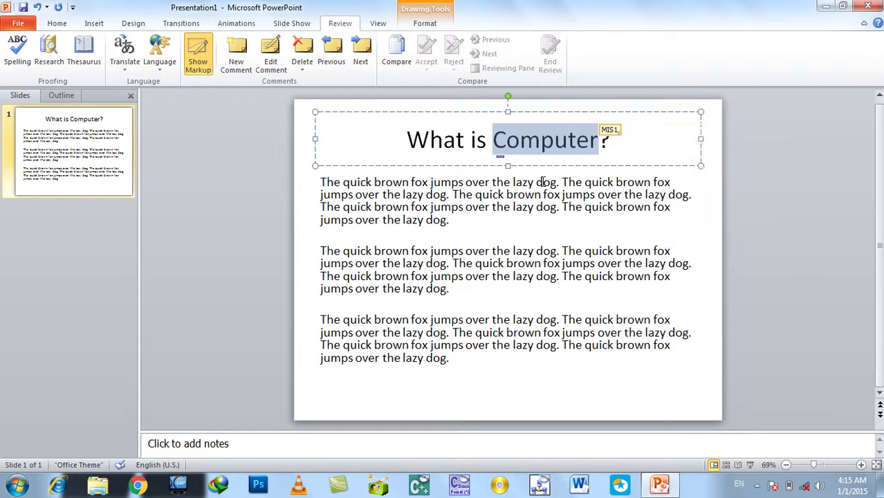
- Comment 'it is a kind of animal' on dog and 'to go over something' on jumps
{"action": "left_click", "coordinate": [239, 46]}
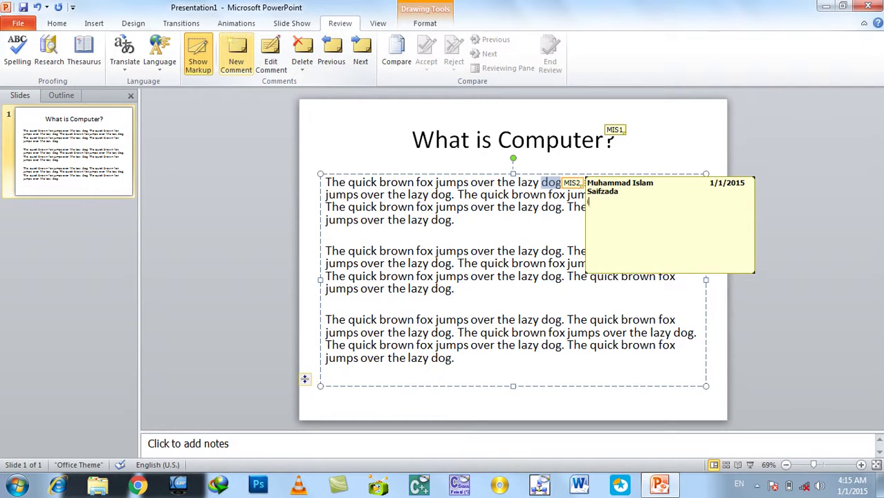
{"action": "type", "text": "ita kind of animal"}
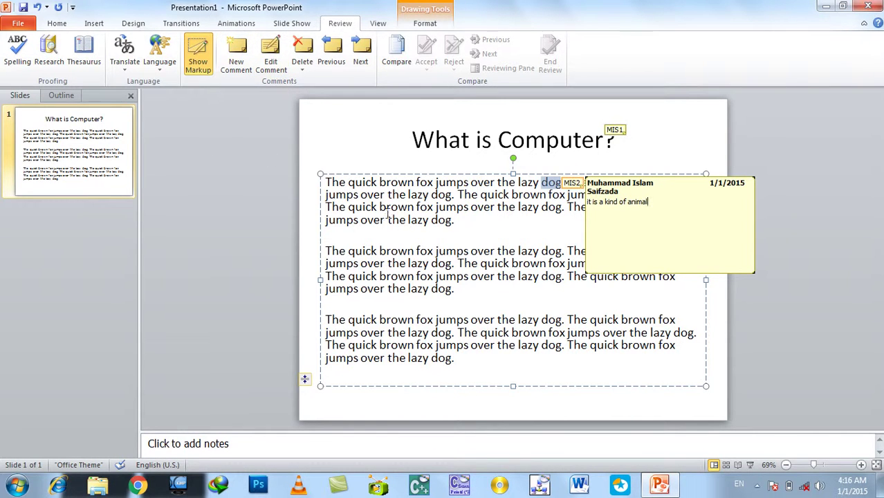
{"action": "double_click", "coordinate": [331, 221]}
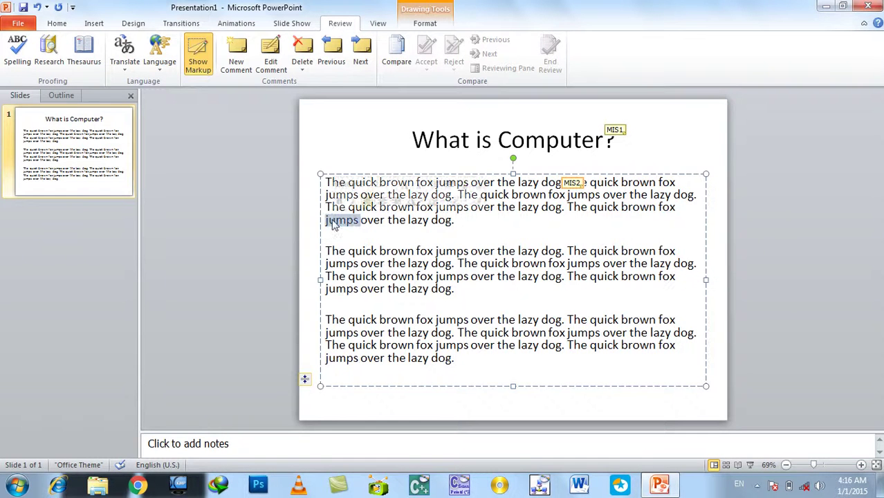
{"action": "left_click", "coordinate": [236, 64]}
{"action": "type", "text": "go over s"}
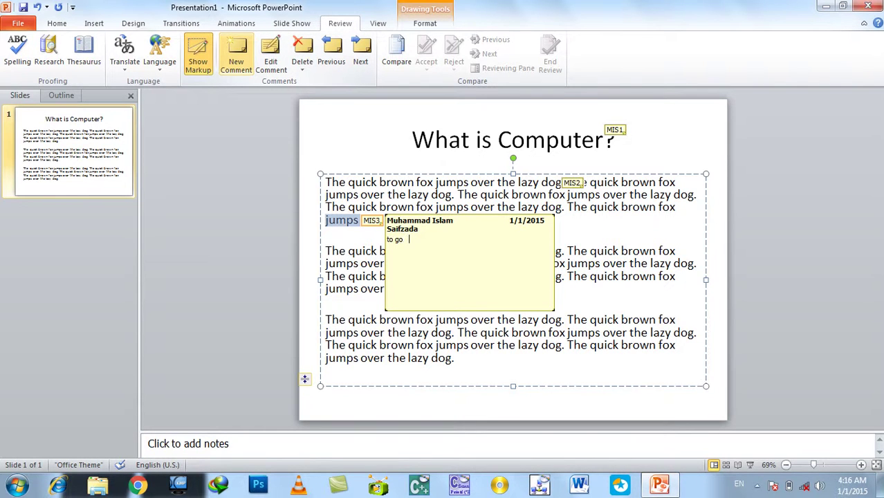
{"action": "type", "text": "oime"}
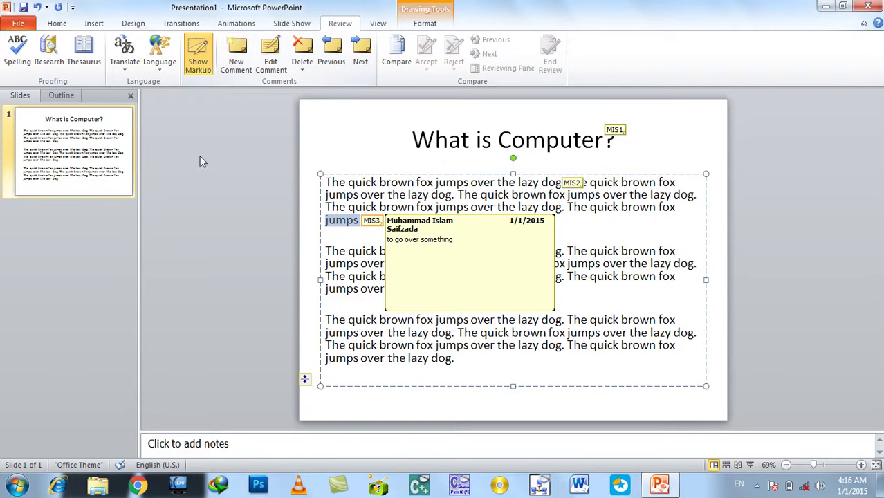
{"action": "left_click", "coordinate": [229, 158]}
{"action": "left_click", "coordinate": [371, 191]}
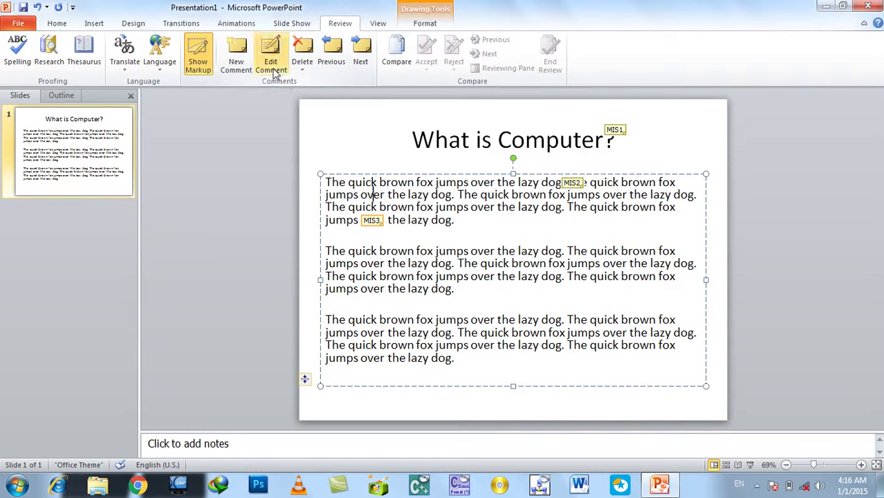
- Hide and reshow the comment markers, then bring up the Delete comment options
{"action": "left_click", "coordinate": [202, 65]}
{"action": "left_click", "coordinate": [203, 65]}
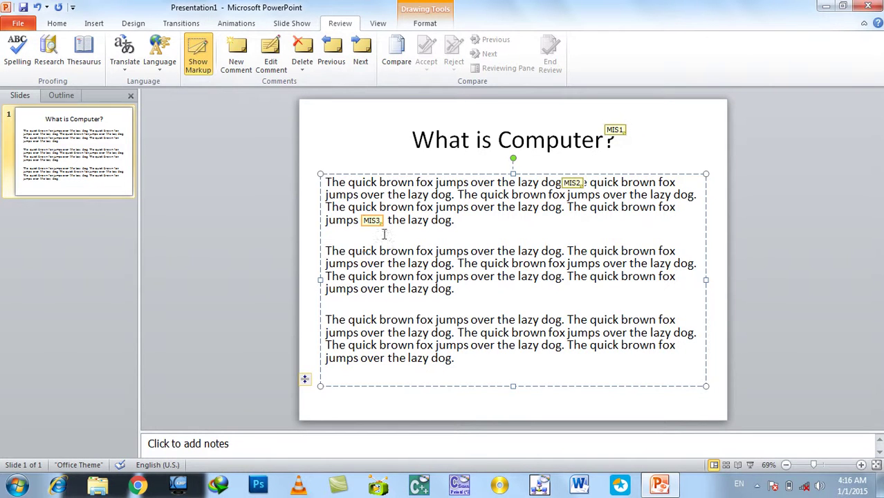
{"action": "mouse_move", "coordinate": [372, 220]}
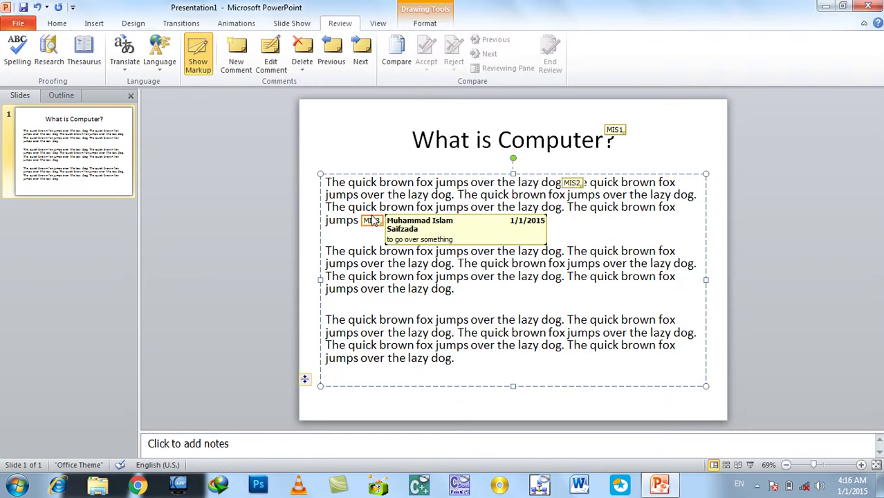
{"action": "left_click", "coordinate": [301, 69]}
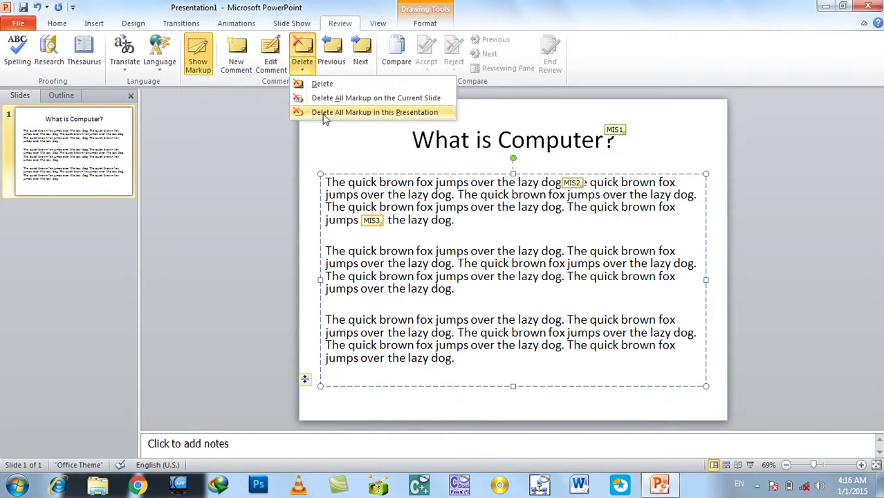
- Step through the slide's three comments one by one
{"action": "left_click", "coordinate": [331, 52]}
{"action": "left_click", "coordinate": [352, 54]}
{"action": "left_click", "coordinate": [331, 52]}
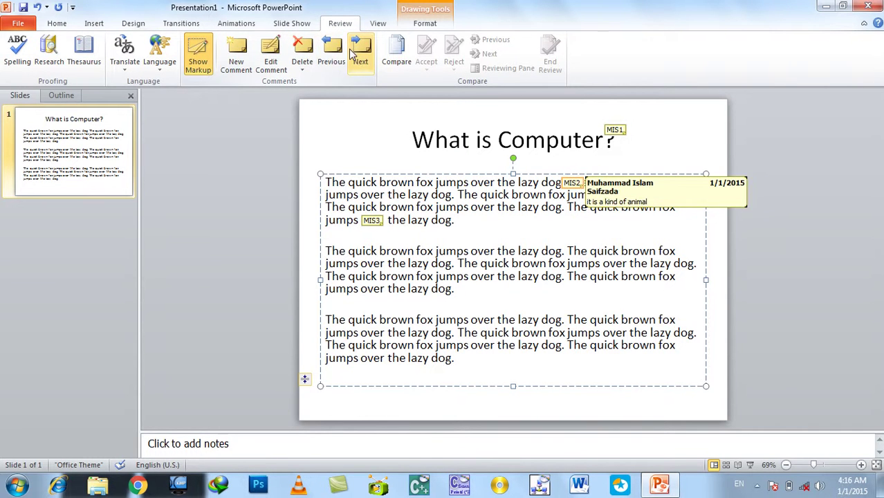
{"action": "left_click", "coordinate": [331, 51]}
{"action": "left_click", "coordinate": [363, 56]}
{"action": "left_click", "coordinate": [363, 55]}
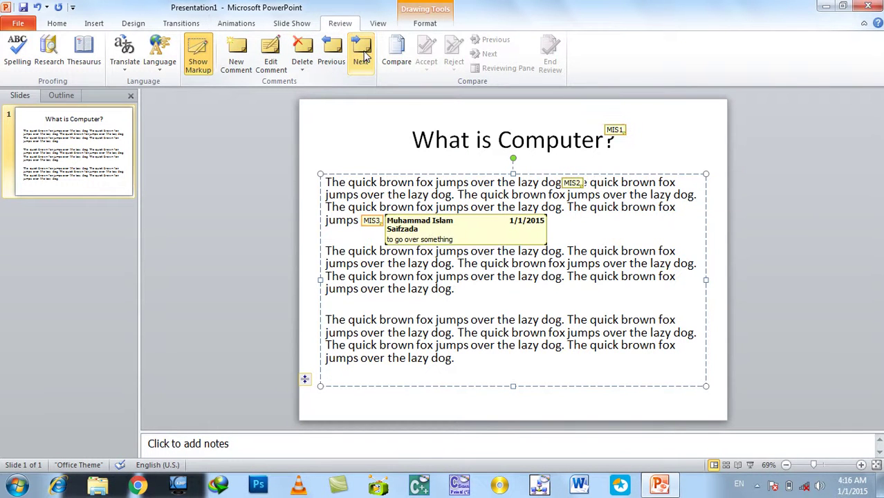
- Delete all markup on the current slide, removing every comment
{"action": "left_click", "coordinate": [302, 66]}
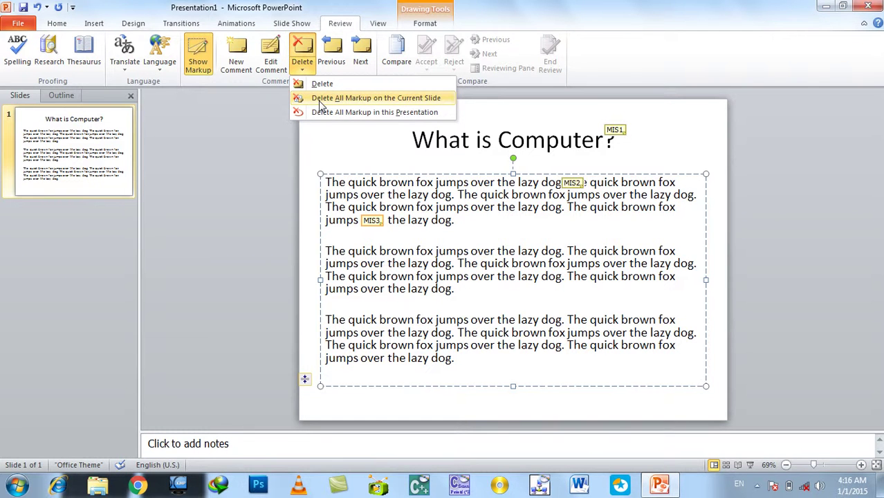
{"action": "left_click", "coordinate": [360, 97]}
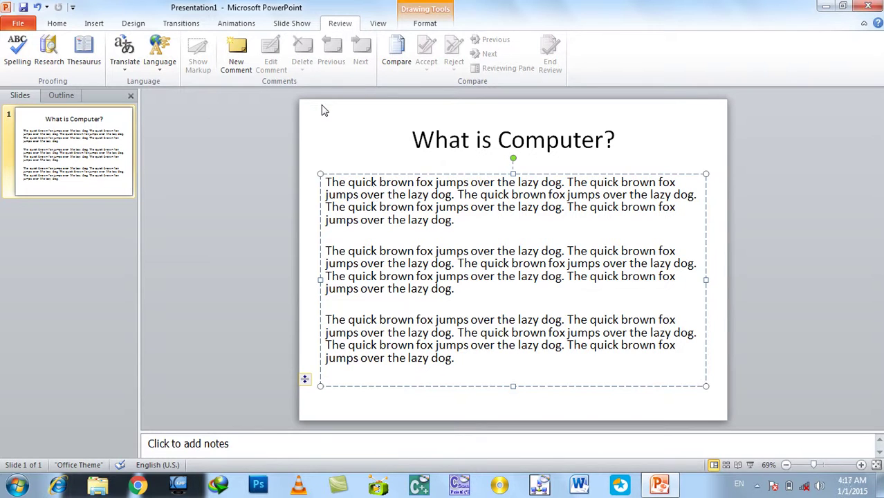
{"action": "left_click", "coordinate": [459, 147]}
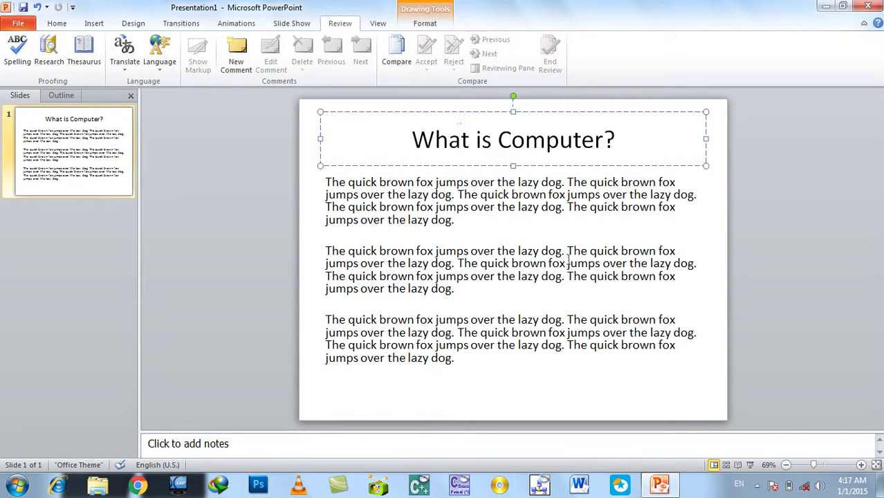
- Delete the second and third sample paragraphs from the body
{"action": "left_click", "coordinate": [285, 223]}
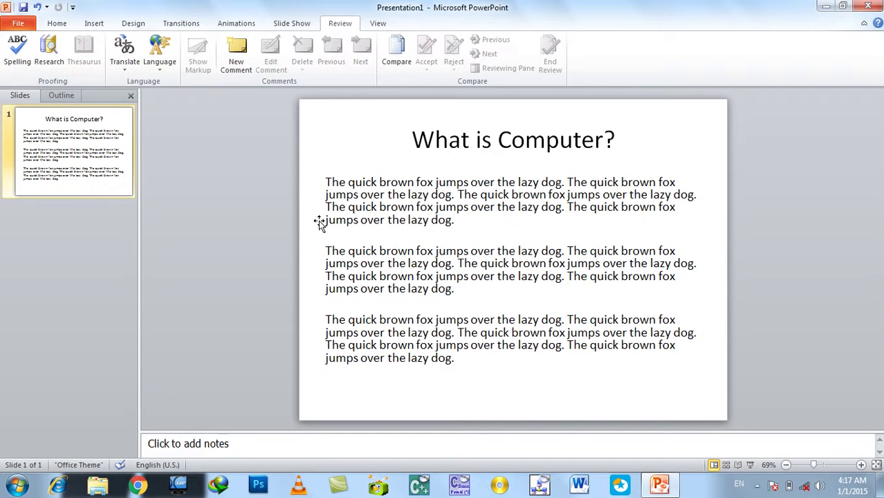
{"action": "left_click", "coordinate": [476, 290]}
{"action": "left_click_drag", "start_coordinate": [467, 366], "coordinate": [332, 231]}
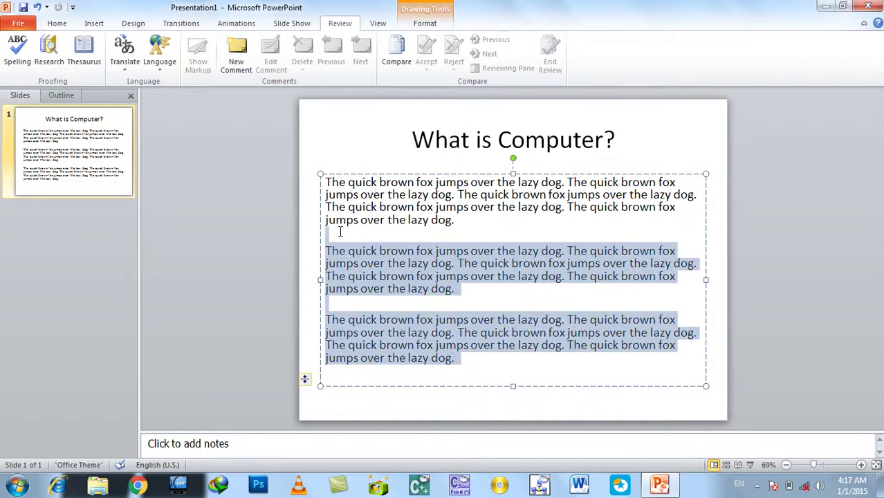
{"action": "key", "text": "Delete"}
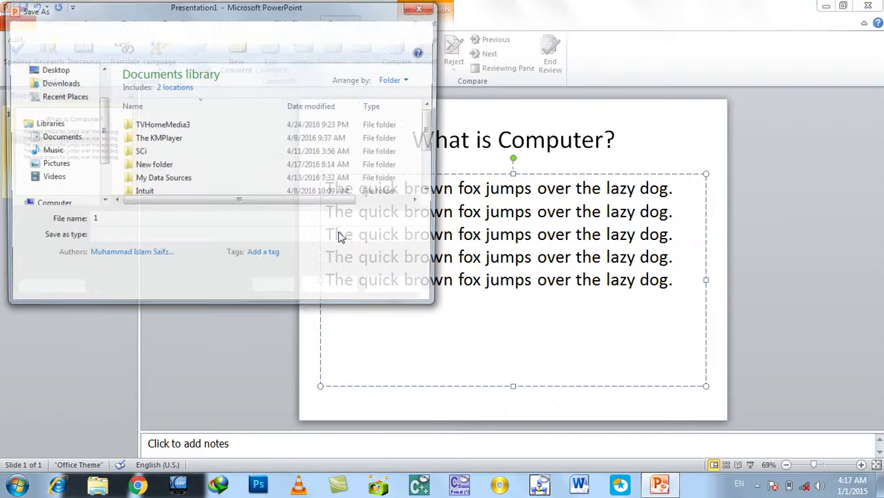
- Save the presentation as '1'
{"action": "key", "text": "ctrl+s"}
{"action": "type", "text": "1"}
{"action": "key", "text": "Return"}
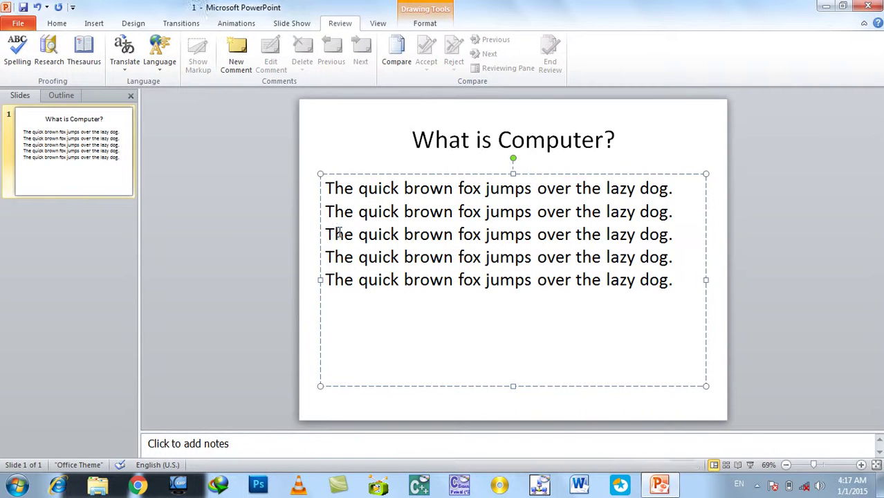
- Type 'What is hardware and what for we use?' as a sixth body line and select it
{"action": "key", "text": "Return"}
{"action": "type", "text": "what is compu"}
{"action": "key", "text": "BackSpace"}
{"action": "key", "text": "BackSpace"}
{"action": "key", "text": "BackSpace"}
{"action": "key", "text": "BackSpace"}
{"action": "key", "text": "BackSpace"}
{"action": "type", "text": "ha"}
{"action": "key", "text": "BackSpace"}
{"action": "type", "text": "ardware and what for we use?"}
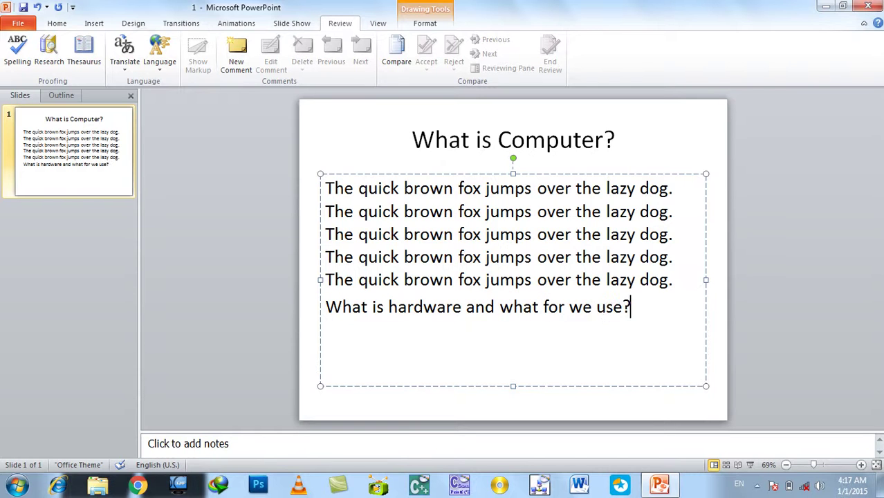
{"action": "key", "text": "ctrl+shift+Left"}
{"action": "key", "text": "ctrl+shift+Left"}
{"action": "key", "text": "ctrl+shift+Left"}
{"action": "key", "text": "ctrl+shift+Left"}
{"action": "key", "text": "ctrl+shift+Left"}
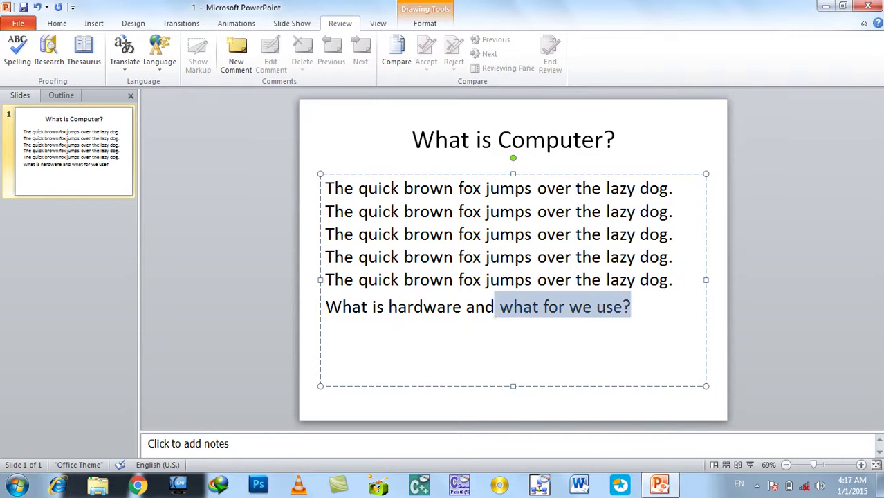
{"action": "key", "text": "ctrl+shift+Left"}
{"action": "key", "text": "ctrl+shift+Left"}
{"action": "key", "text": "ctrl+shift+Left"}
{"action": "key", "text": "ctrl+shift+Left"}
- Bold the question line and save this version as '2'
{"action": "key", "text": "ctrl+b"}
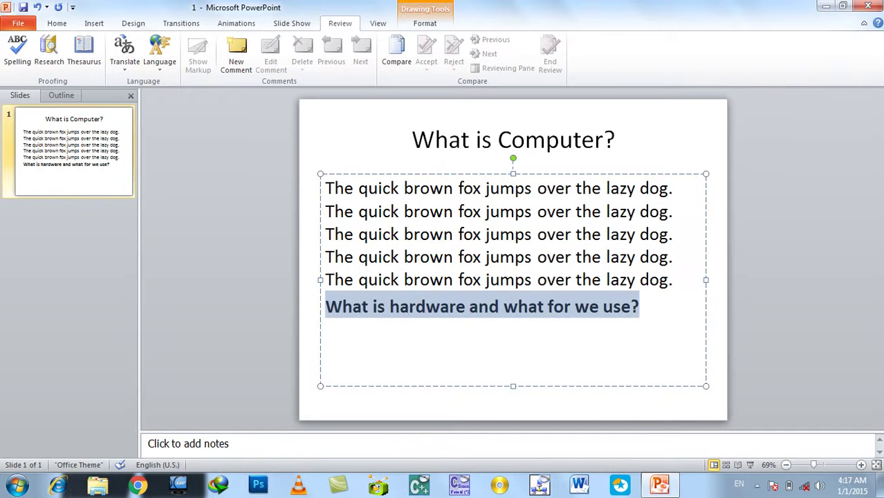
{"action": "key", "text": "ctrl+s"}
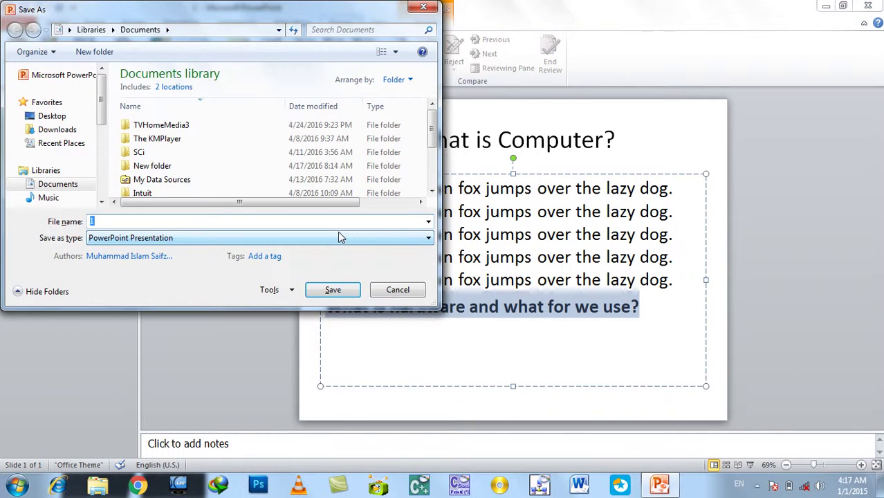
{"action": "key", "text": "Return"}
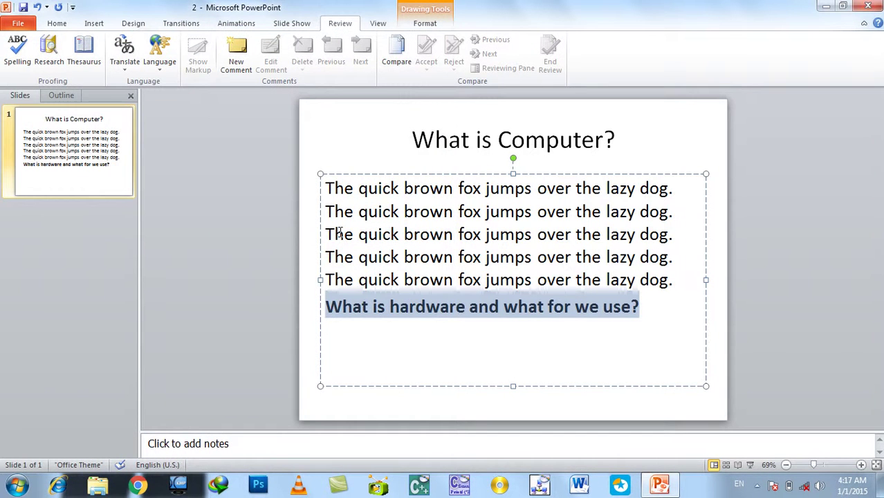
- Close presentation 2 and reopen 1.pptx
{"action": "key", "text": "ctrl+w"}
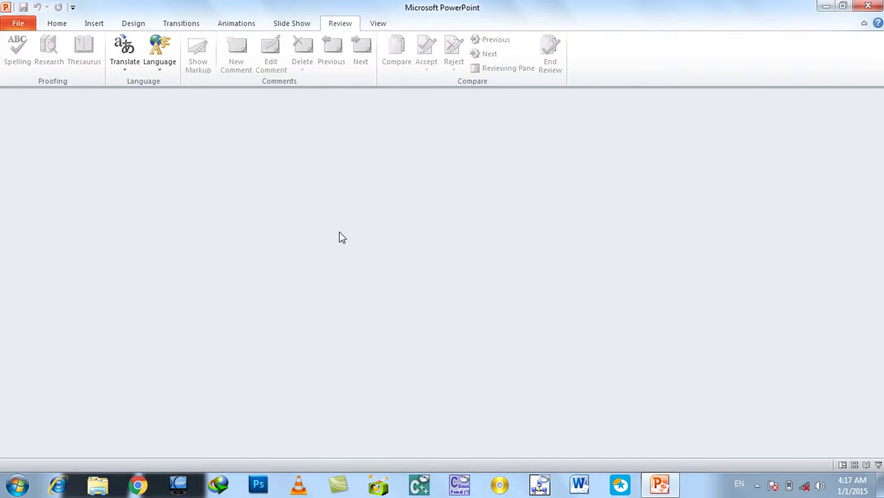
{"action": "key", "text": "ctrl+o"}
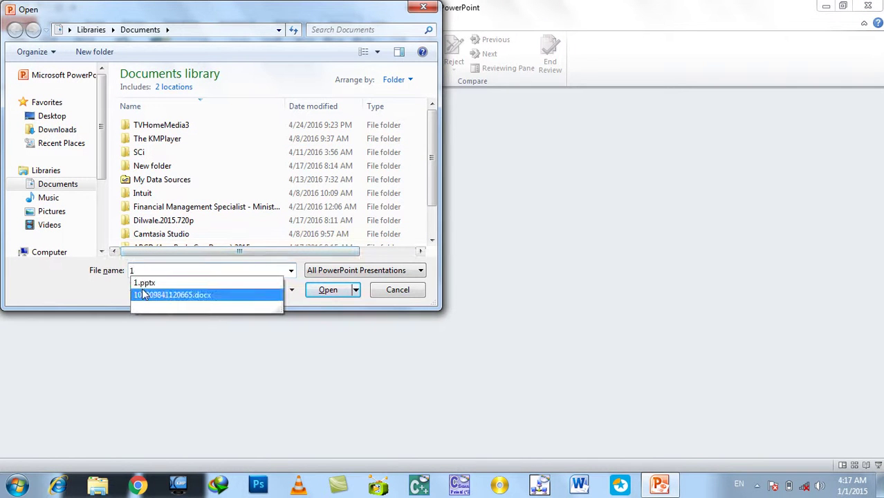
{"action": "left_click", "coordinate": [144, 282]}
{"action": "left_click", "coordinate": [327, 289]}
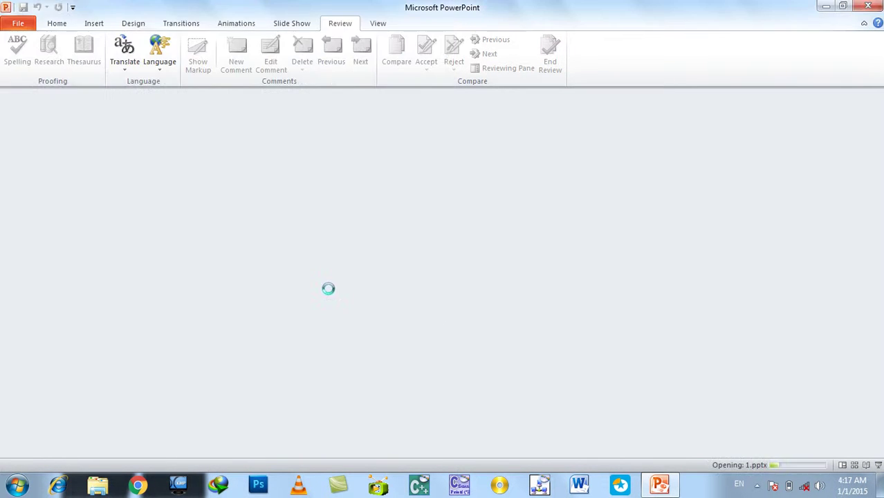
- Compare presentation 1 with 2.pptx so the question line appears as an inserted change
{"action": "left_click", "coordinate": [400, 72]}
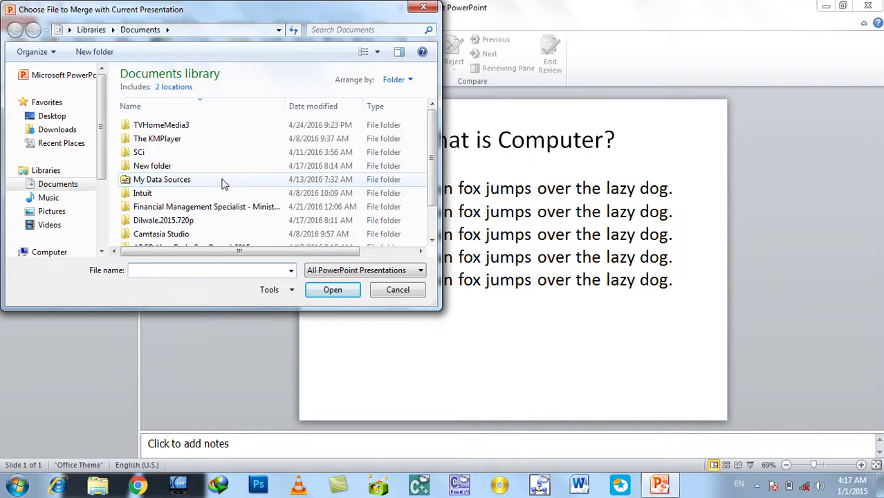
{"action": "type", "text": "2"}
{"action": "left_click", "coordinate": [287, 282]}
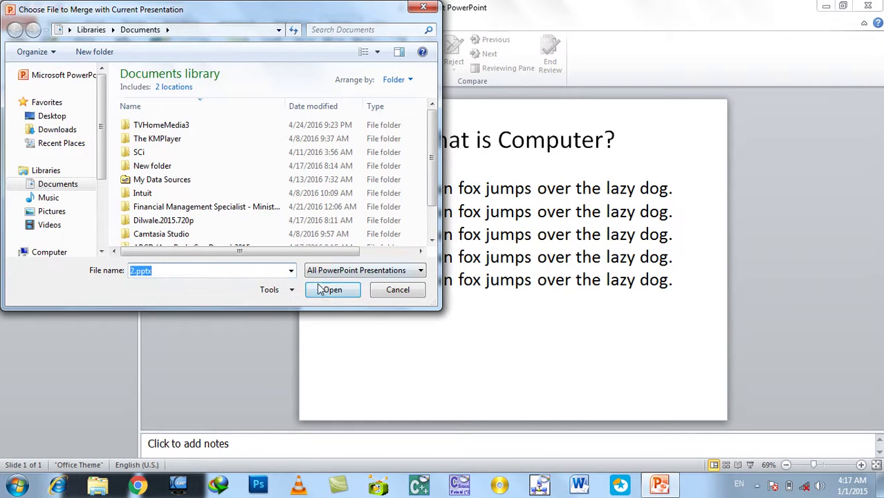
{"action": "left_click", "coordinate": [324, 290]}
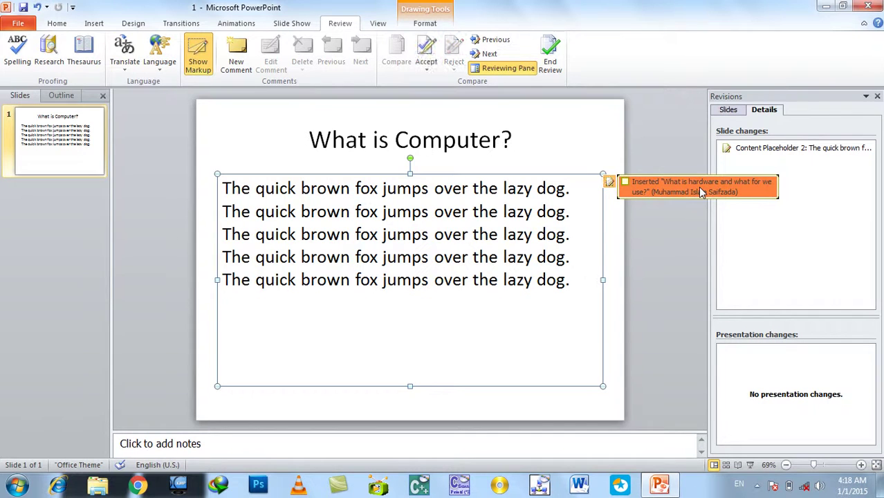
- Apply the inserted bold question line, check its details in the Revisions pane, and open the Reject options
{"action": "left_click", "coordinate": [699, 188]}
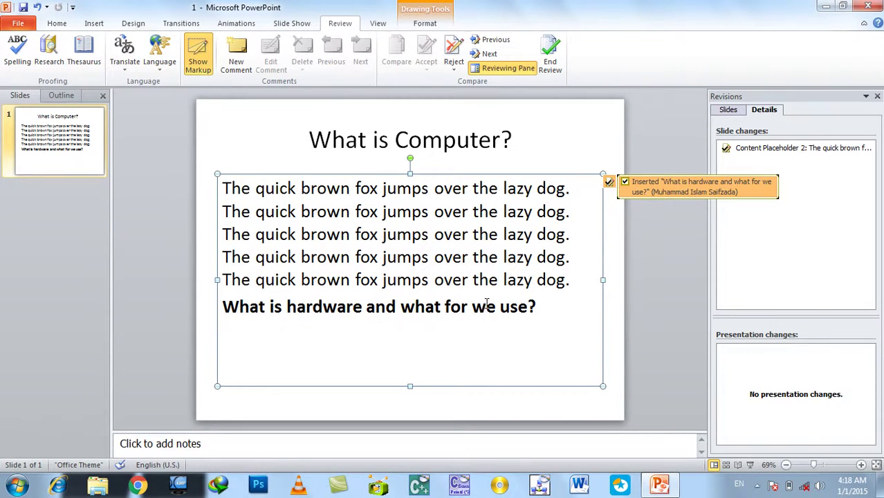
{"action": "left_click", "coordinate": [726, 110]}
{"action": "left_click", "coordinate": [758, 111]}
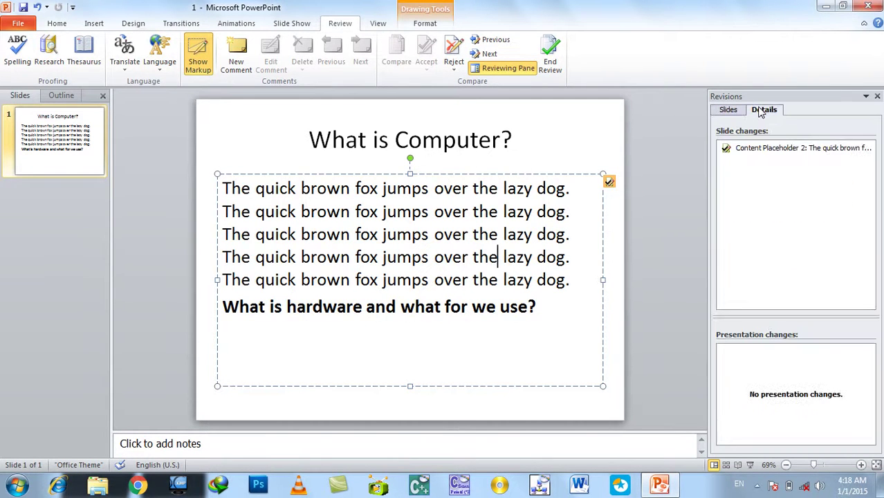
{"action": "left_click", "coordinate": [757, 151]}
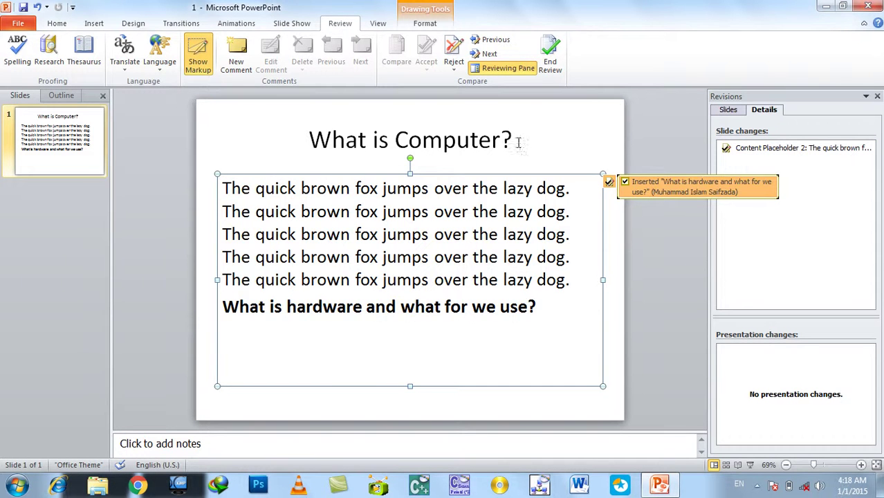
{"action": "left_click", "coordinate": [455, 69]}
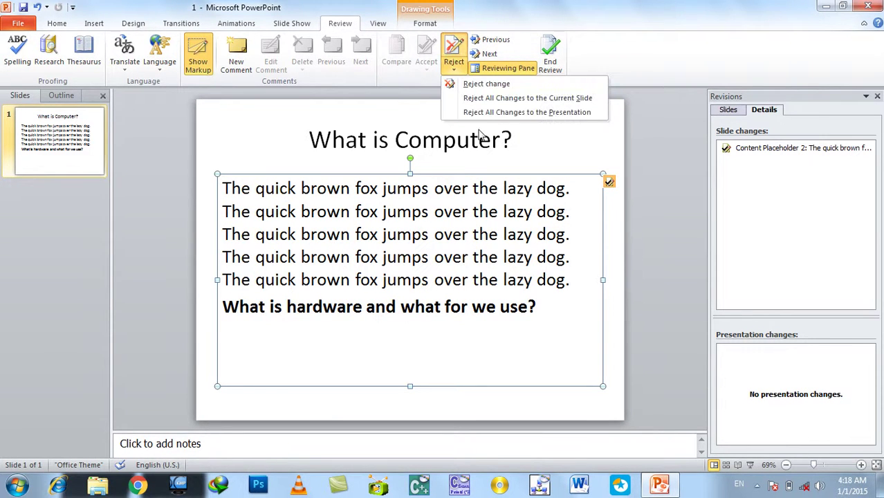
- Reject all changes, then re-accept the bold question line and cycle back through the changes
{"action": "left_click", "coordinate": [481, 114]}
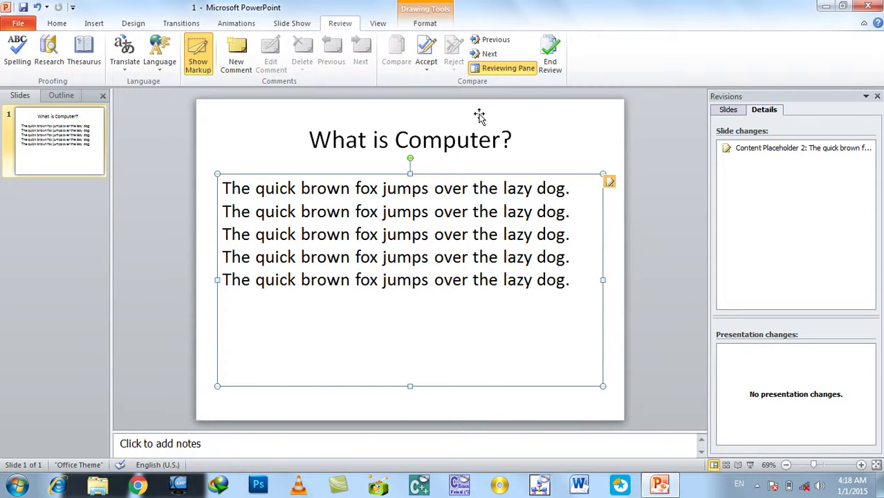
{"action": "left_click", "coordinate": [489, 55]}
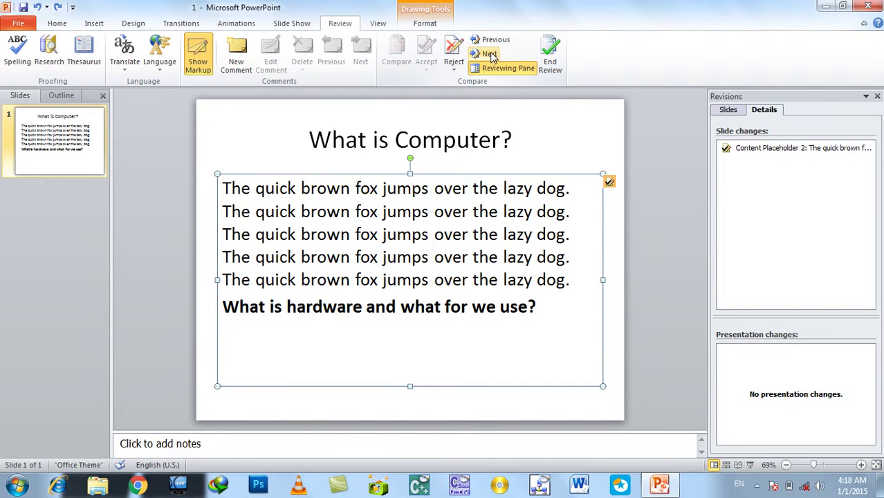
{"action": "left_click", "coordinate": [491, 40]}
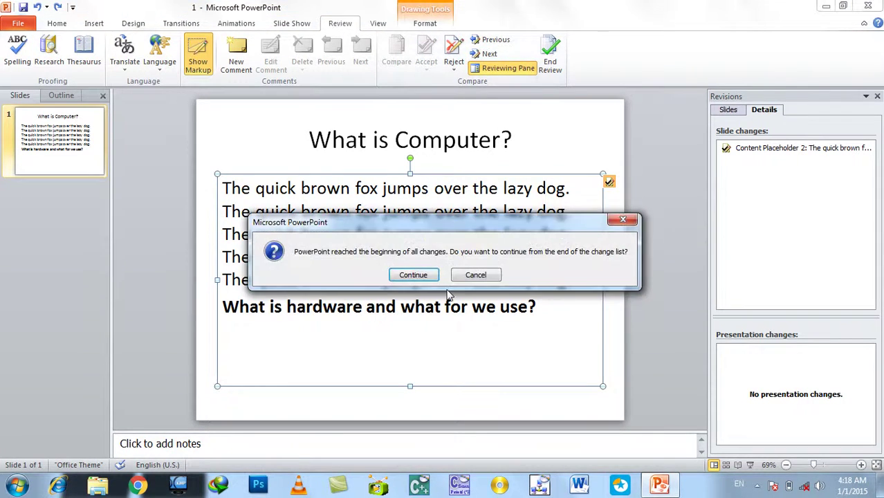
{"action": "left_click", "coordinate": [421, 276]}
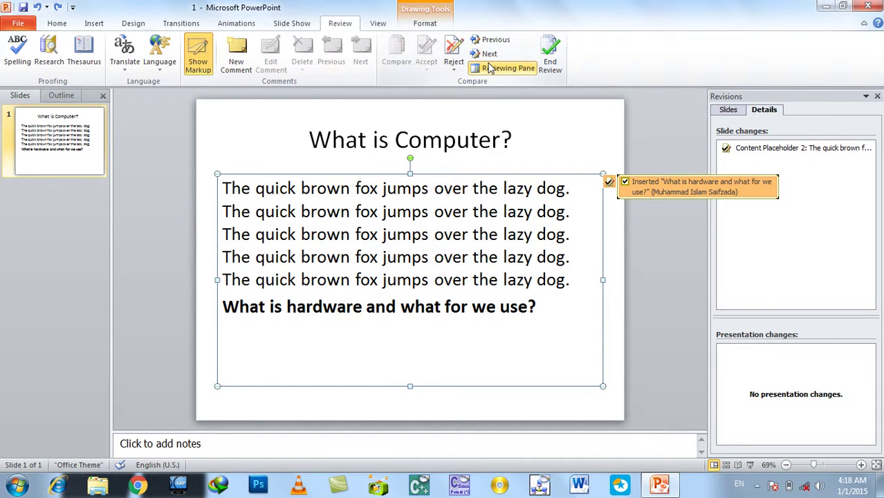
- End the review with Yes, then place the caret after the bold question line in the body text
{"action": "left_click", "coordinate": [554, 61]}
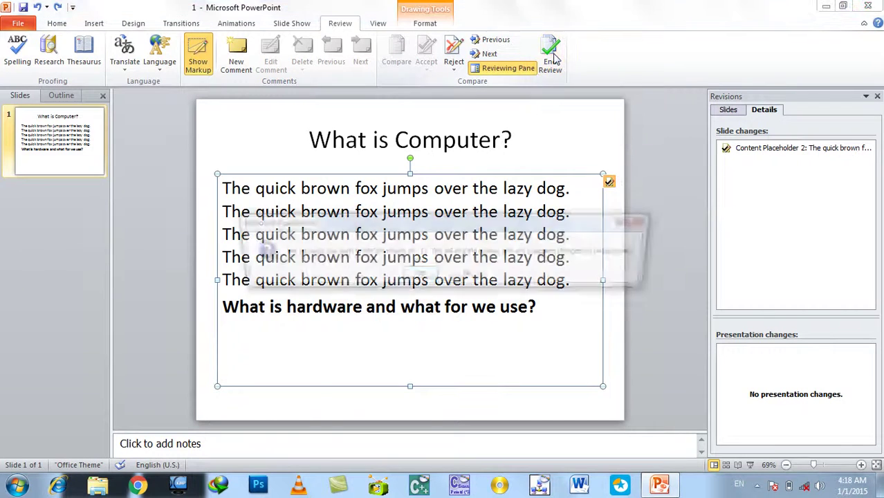
{"action": "left_click", "coordinate": [421, 275]}
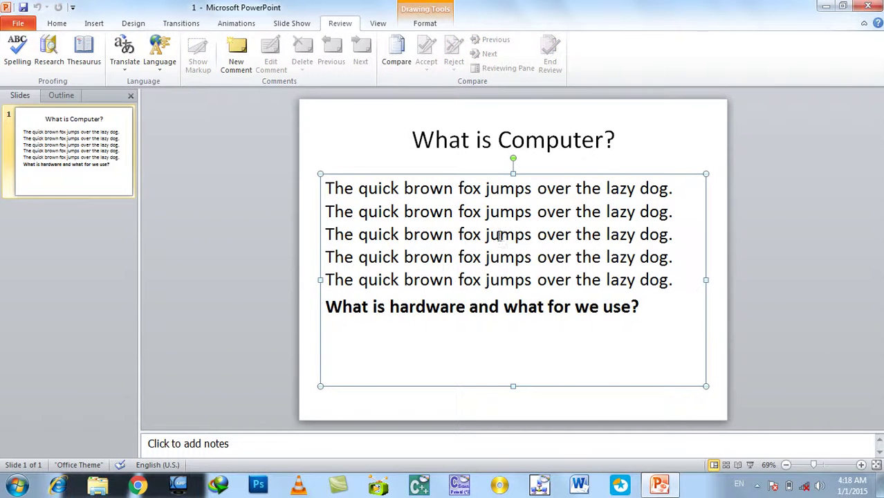
{"action": "left_click", "coordinate": [499, 327]}
{"action": "left_click", "coordinate": [229, 195]}
{"action": "left_click", "coordinate": [443, 257]}
{"action": "left_click", "coordinate": [473, 350]}
- Close the presentation without saving and reopen presentation 1 with Ctrl+O
{"action": "key", "text": "ctrl+w"}
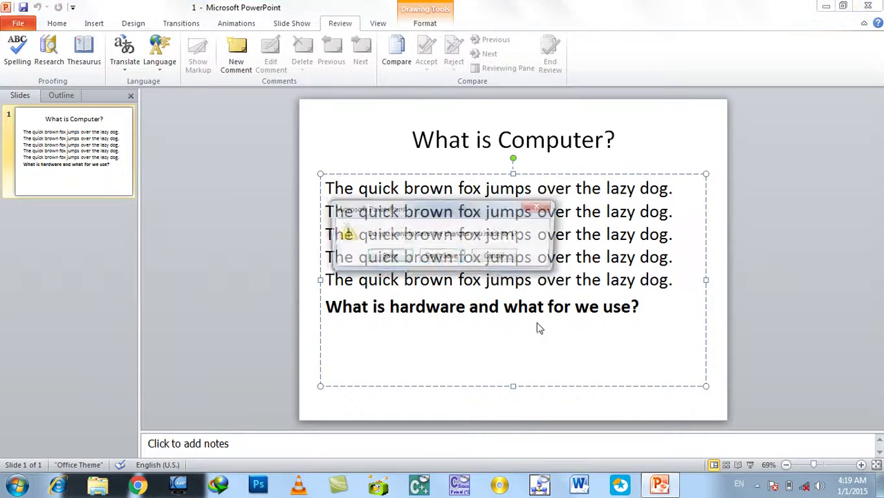
{"action": "key", "text": "n"}
{"action": "key", "text": "ctrl+n"}
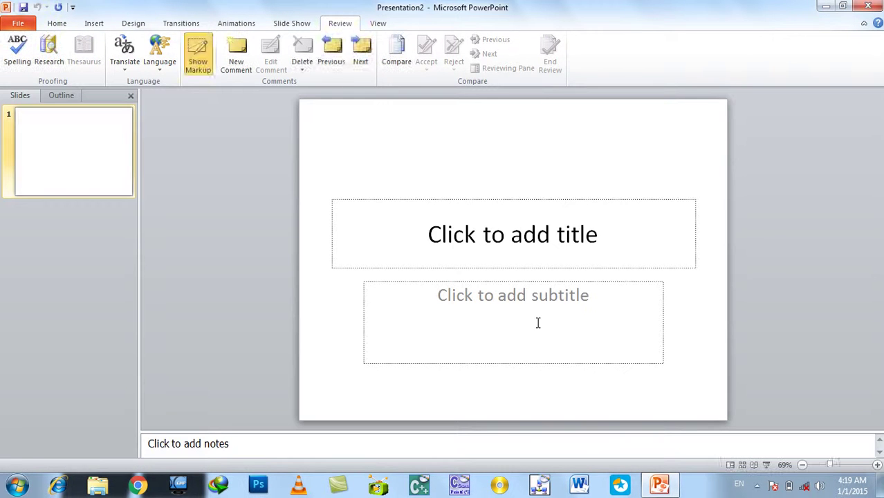
{"action": "key", "text": "ctrl+w"}
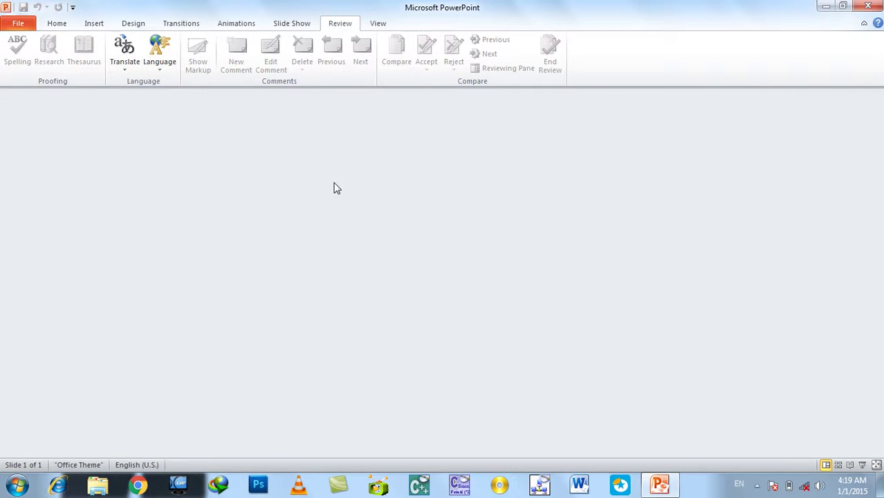
{"action": "key", "text": "ctrl+o"}
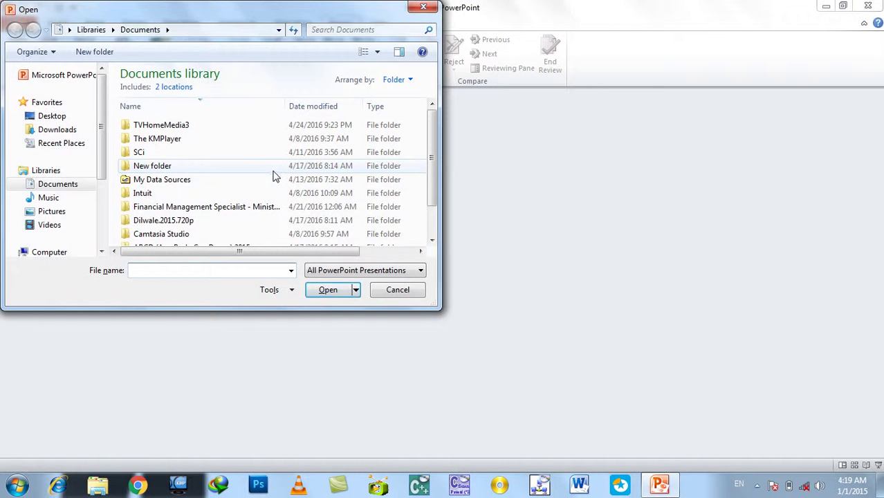
{"action": "type", "text": "2"}
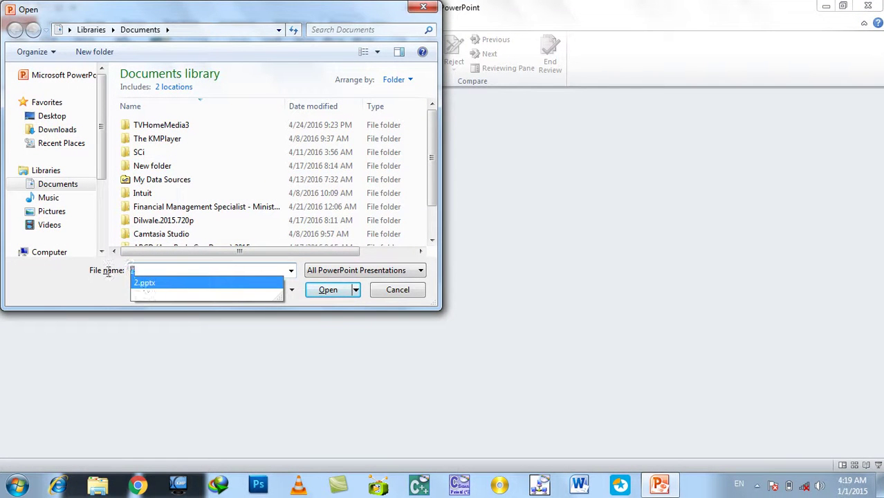
{"action": "type", "text": "1"}
{"action": "key", "text": "Return"}
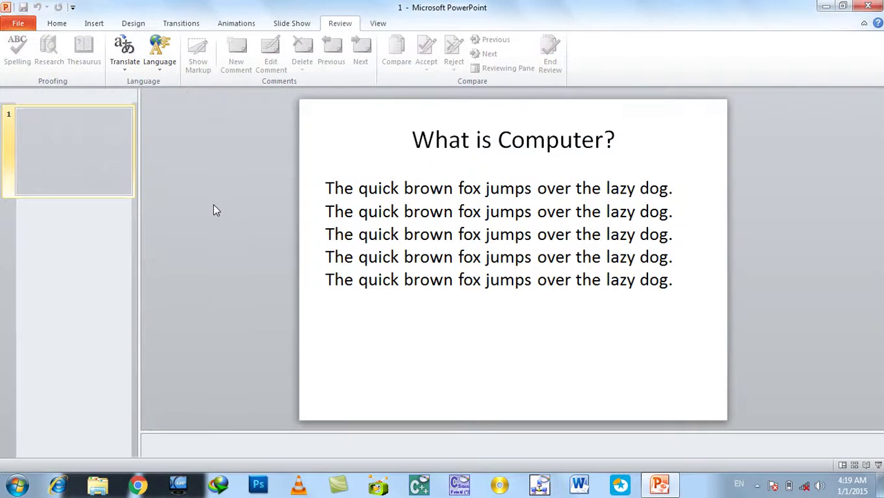
- Nudge the body text box slightly right and down
{"action": "left_click", "coordinate": [357, 284]}
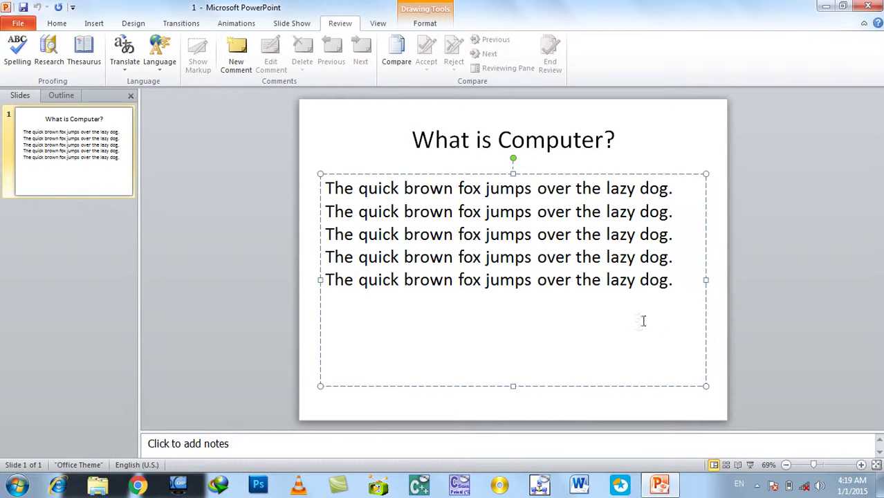
{"action": "key", "text": "Right"}
{"action": "key", "text": "Down"}
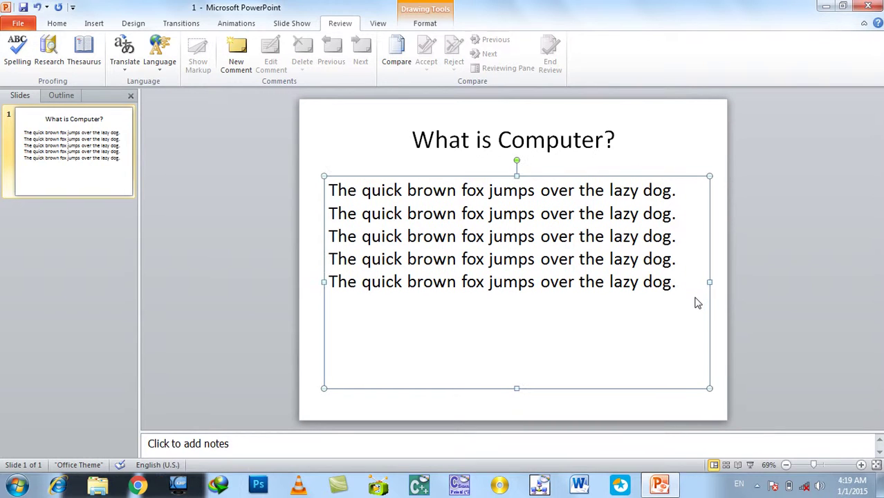
{"action": "key", "text": "Escape"}
- Add a 'Parts of computer' line with the numbered items 1. Hardware and 2. Software
{"action": "left_click", "coordinate": [682, 284]}
{"action": "type", "text": "parts of c"}
{"action": "key", "text": "BackSpace"}
{"action": "type", "text": "omputer"}
{"action": "key", "text": "Return"}
{"action": "type", "text": "1. hardware"}
{"action": "key", "text": "Return"}
{"action": "type", "text": "2"}
{"action": "key", "text": "BackSpace"}
{"action": "type", "text": "Sof"}
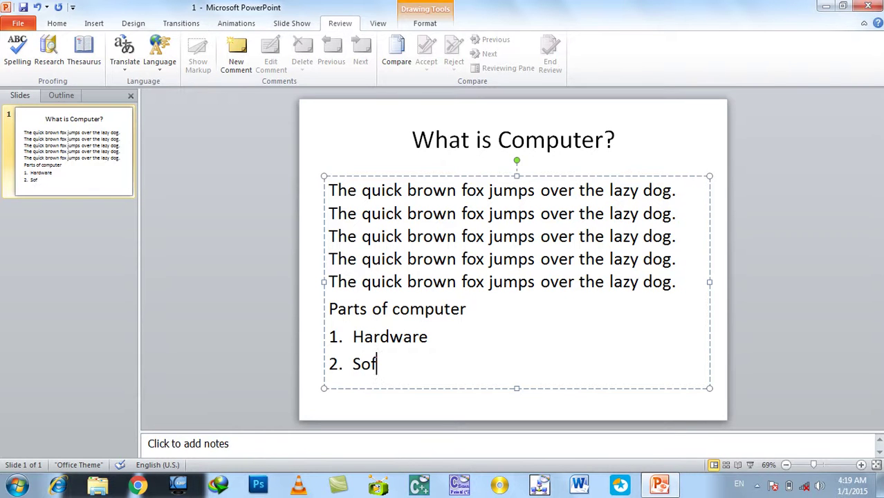
{"action": "type", "text": "tware"}
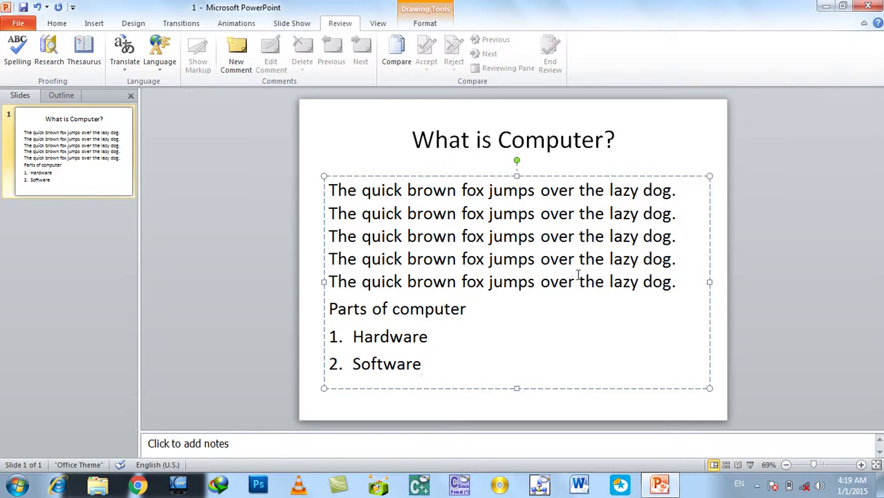
- Merge-compare the presentation with 2.pptx, showing four tracked changes in the body text
{"action": "left_click", "coordinate": [405, 62]}
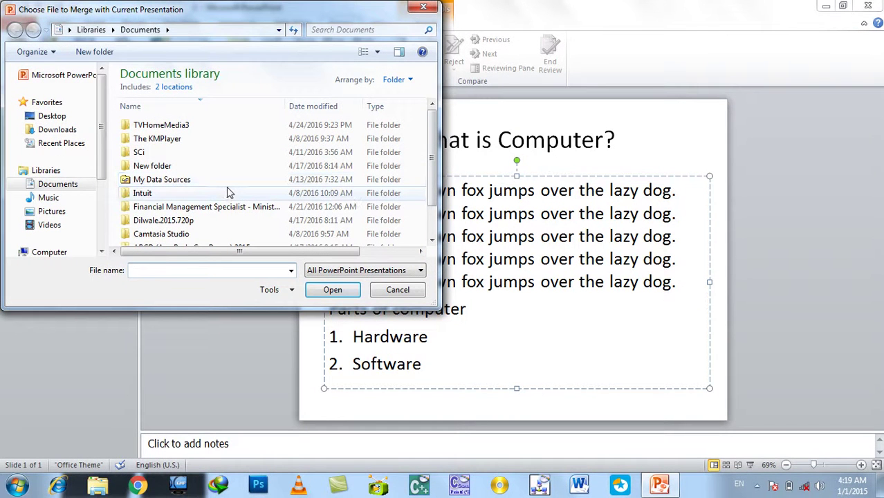
{"action": "type", "text": "1"}
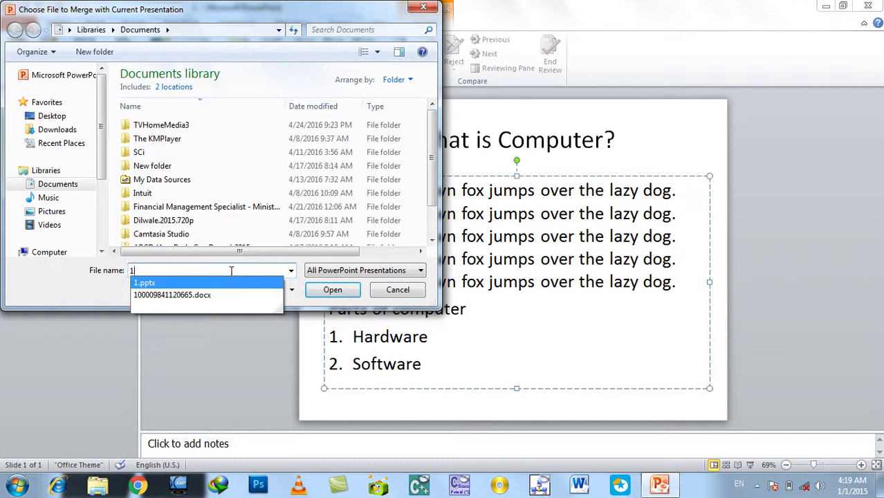
{"action": "key", "text": "BackSpace"}
{"action": "type", "text": "2"}
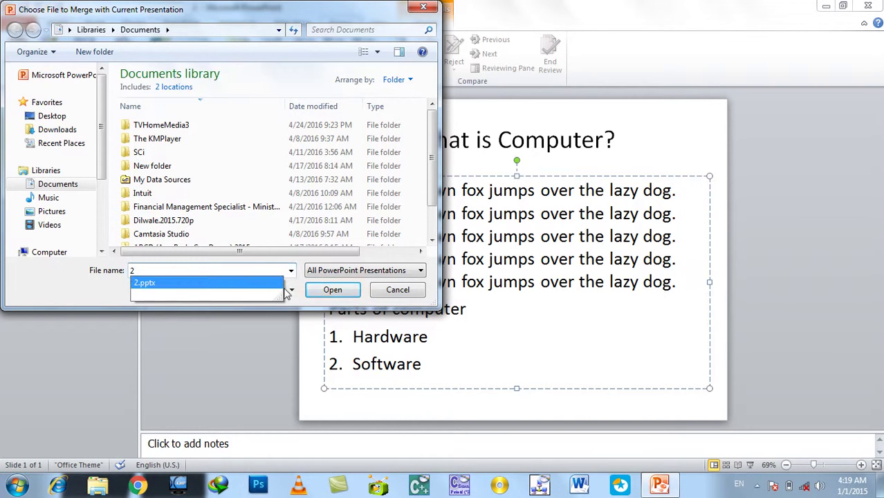
{"action": "left_click", "coordinate": [315, 290]}
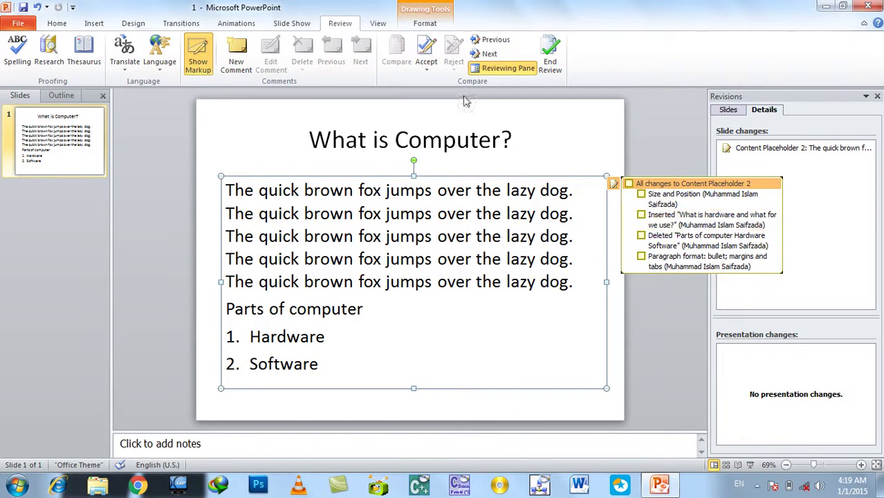
- Accept all changes to the presentation, replacing the Parts of computer list with the bold question line
{"action": "left_click", "coordinate": [426, 66]}
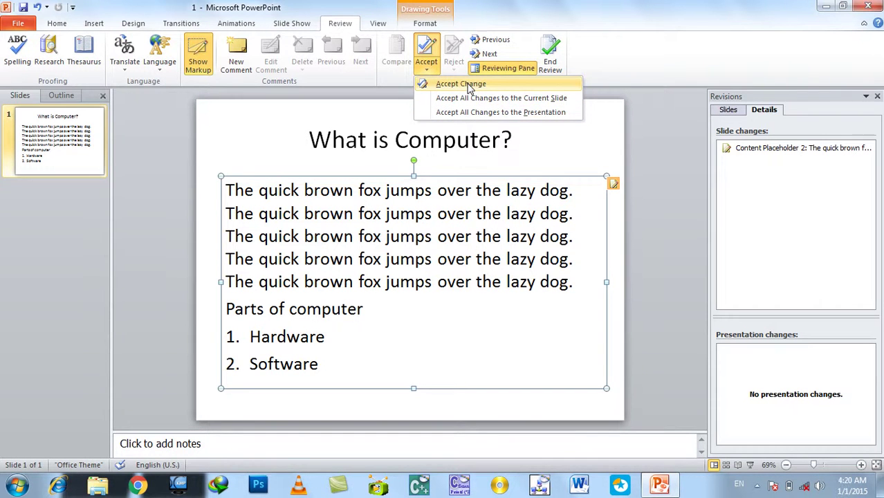
{"action": "left_click", "coordinate": [489, 111]}
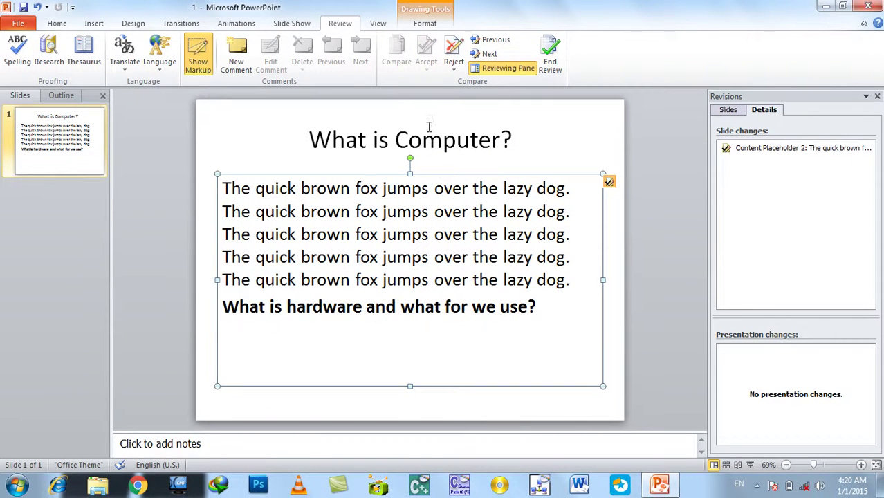
- End the review, confirming with Yes, then switch to the View tab
{"action": "left_click", "coordinate": [552, 57]}
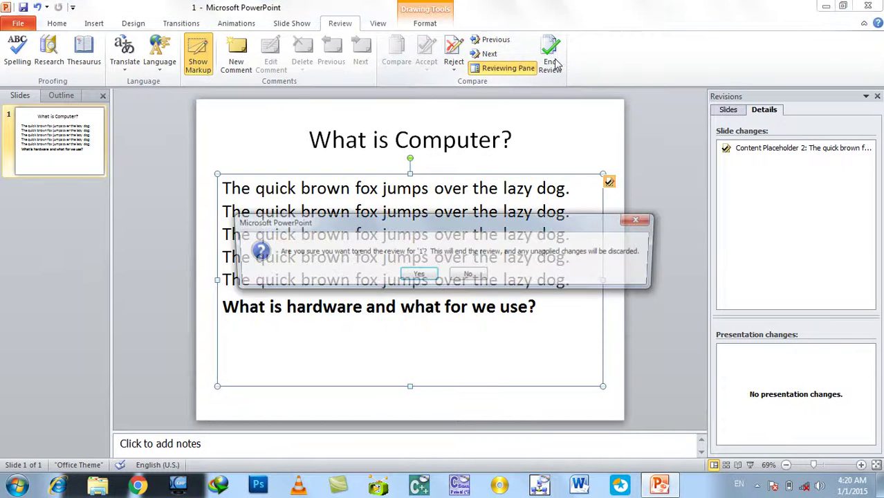
{"action": "left_click", "coordinate": [419, 274]}
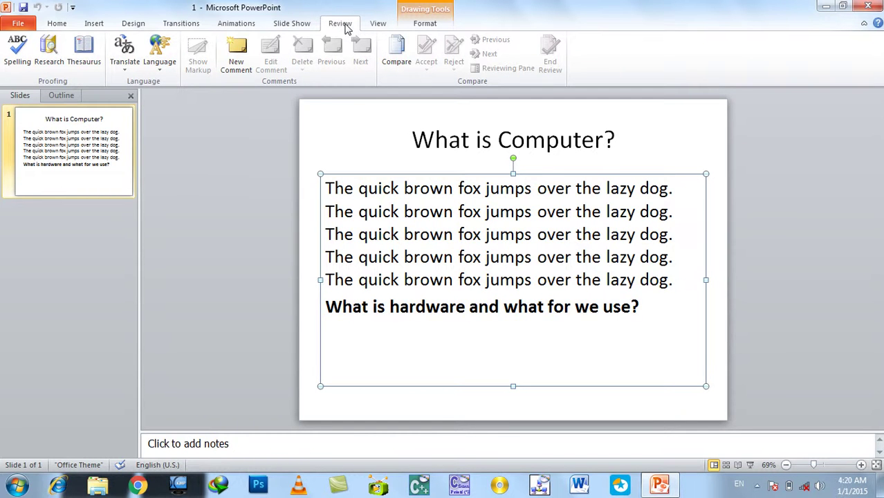
{"action": "left_click", "coordinate": [377, 27]}
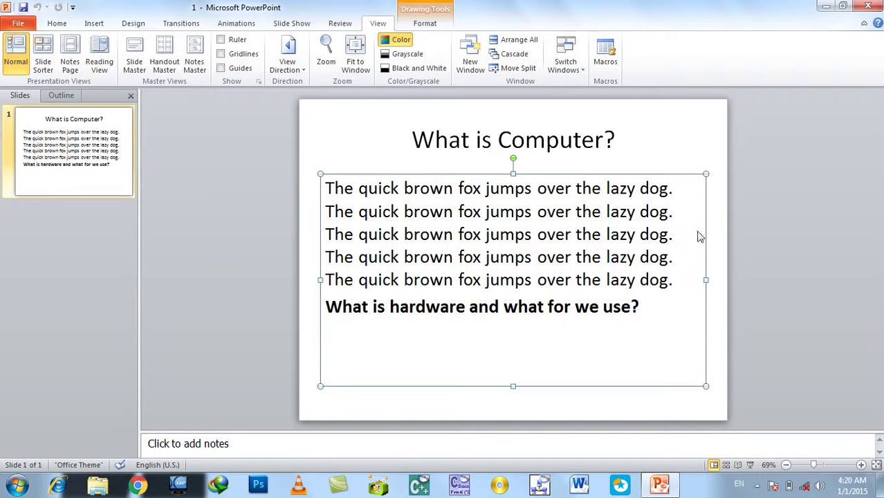